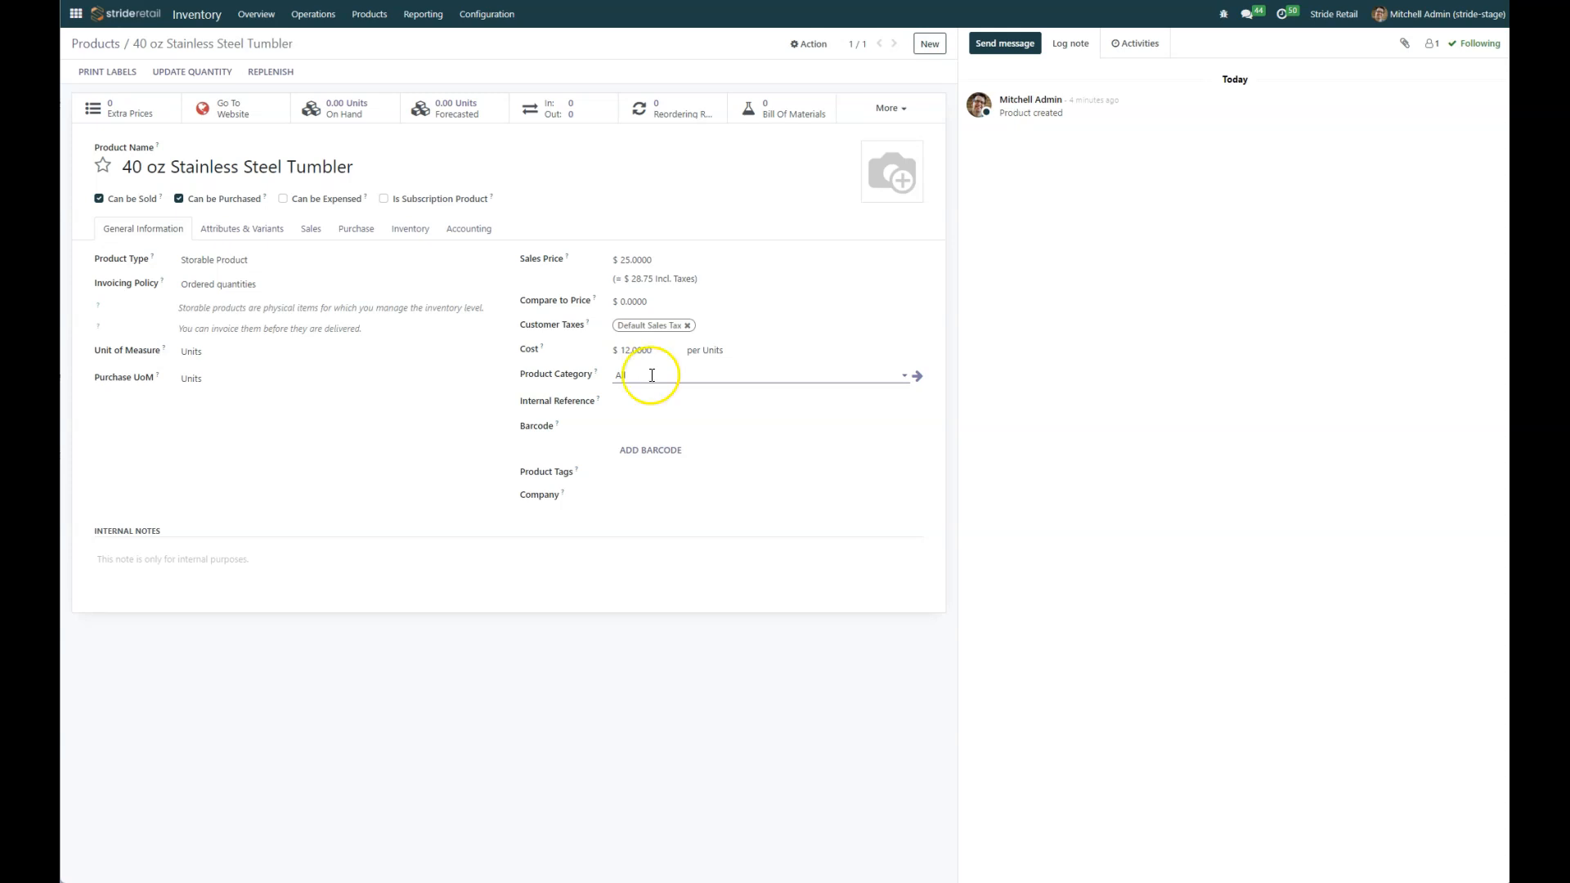
# Step: Open the product's current category record to review its settings, then return to the products list
pyautogui.click(699, 374)
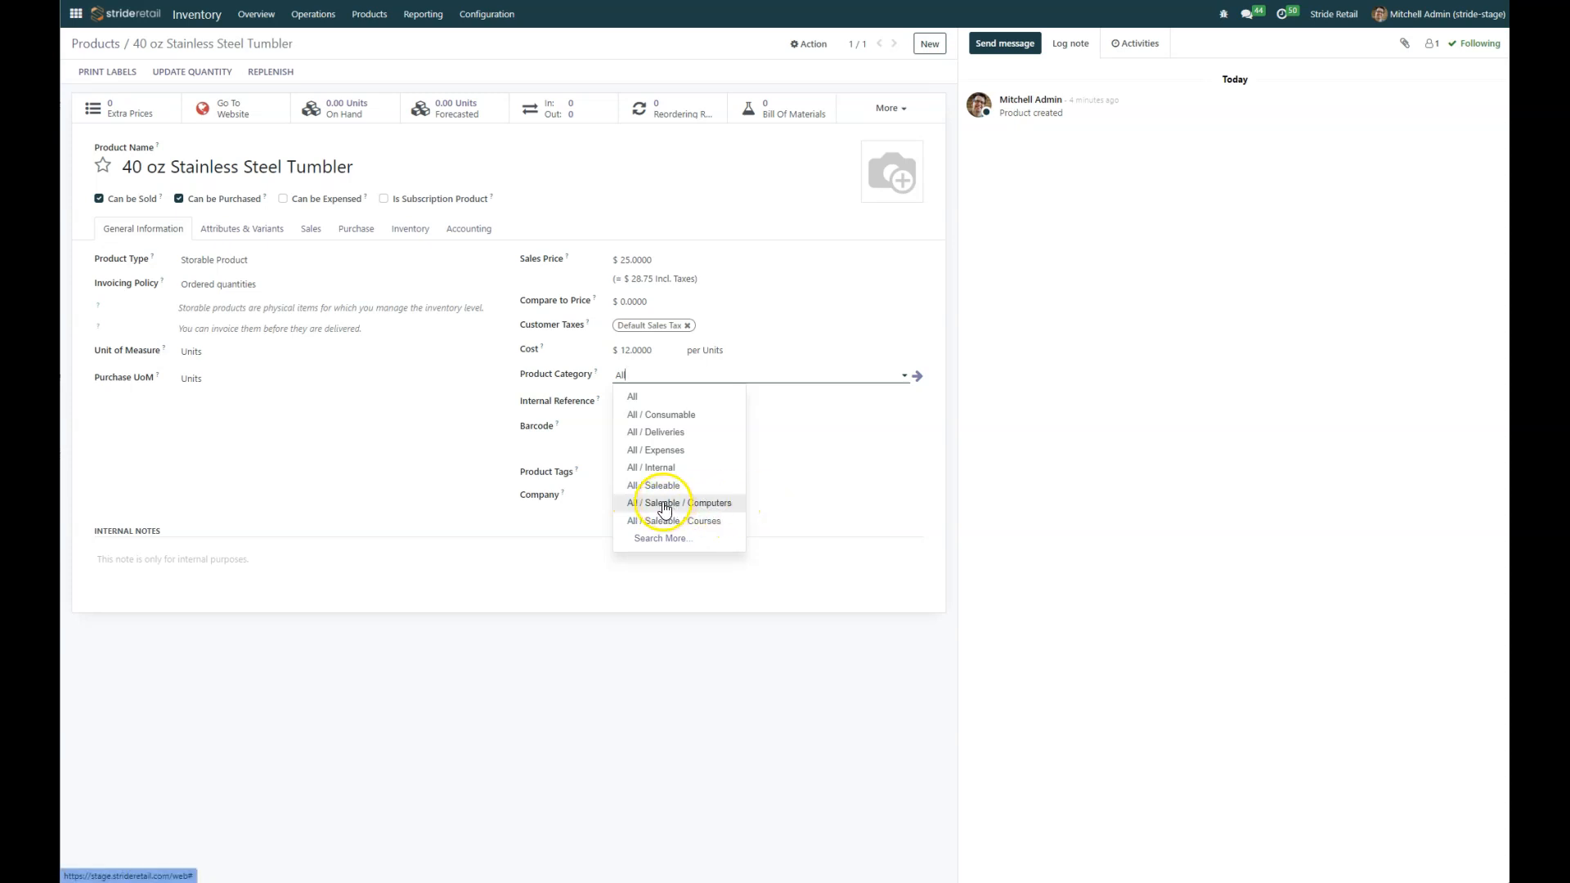
pyautogui.click(734, 376)
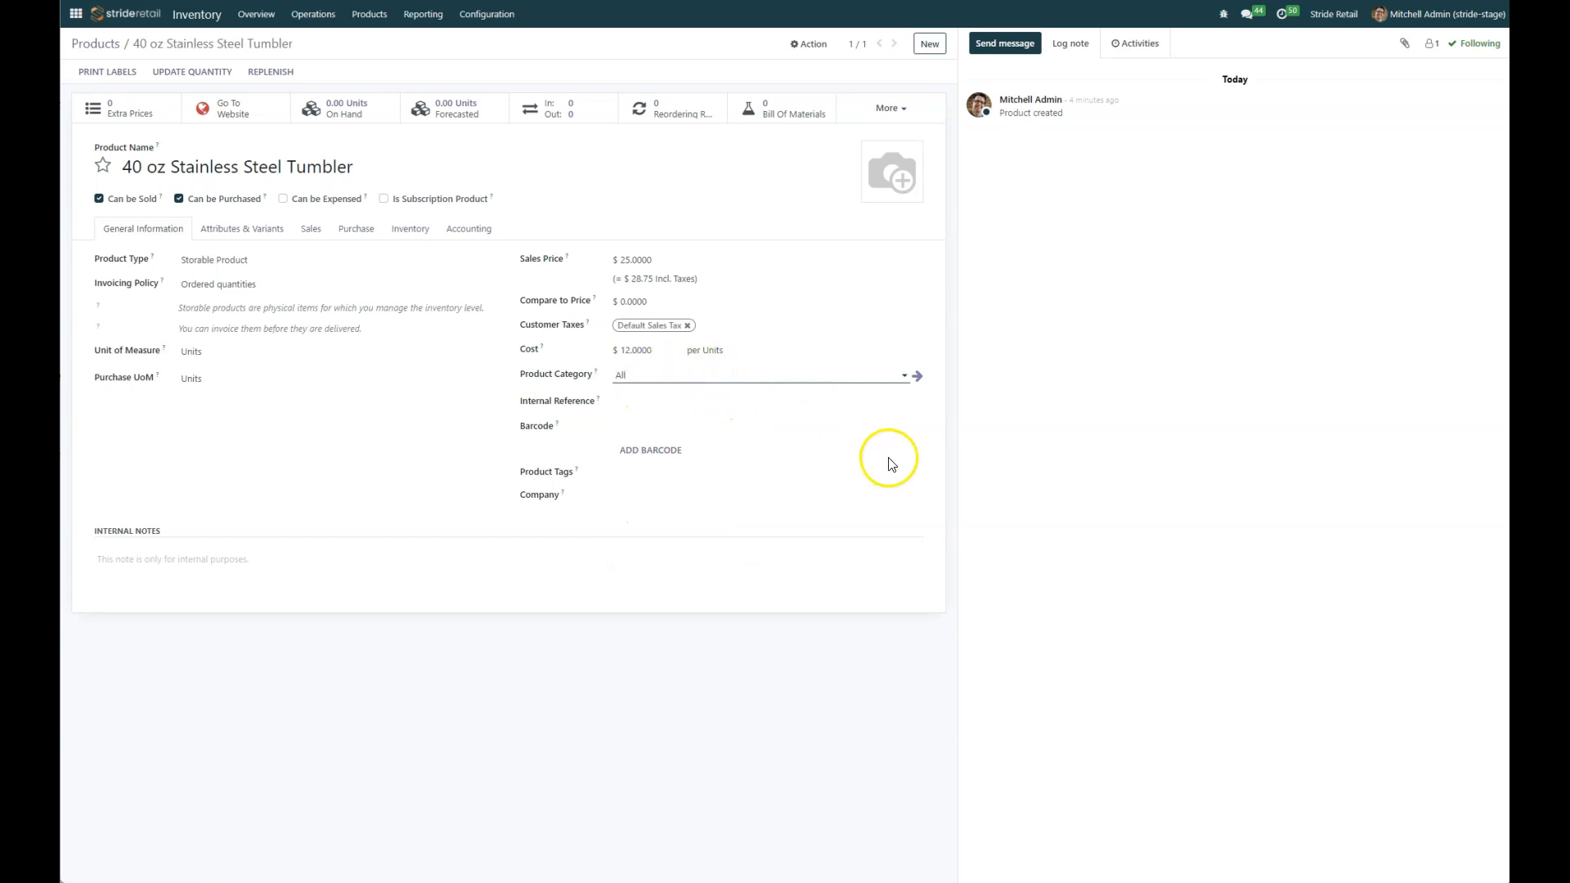
pyautogui.click(917, 378)
pyautogui.click(917, 377)
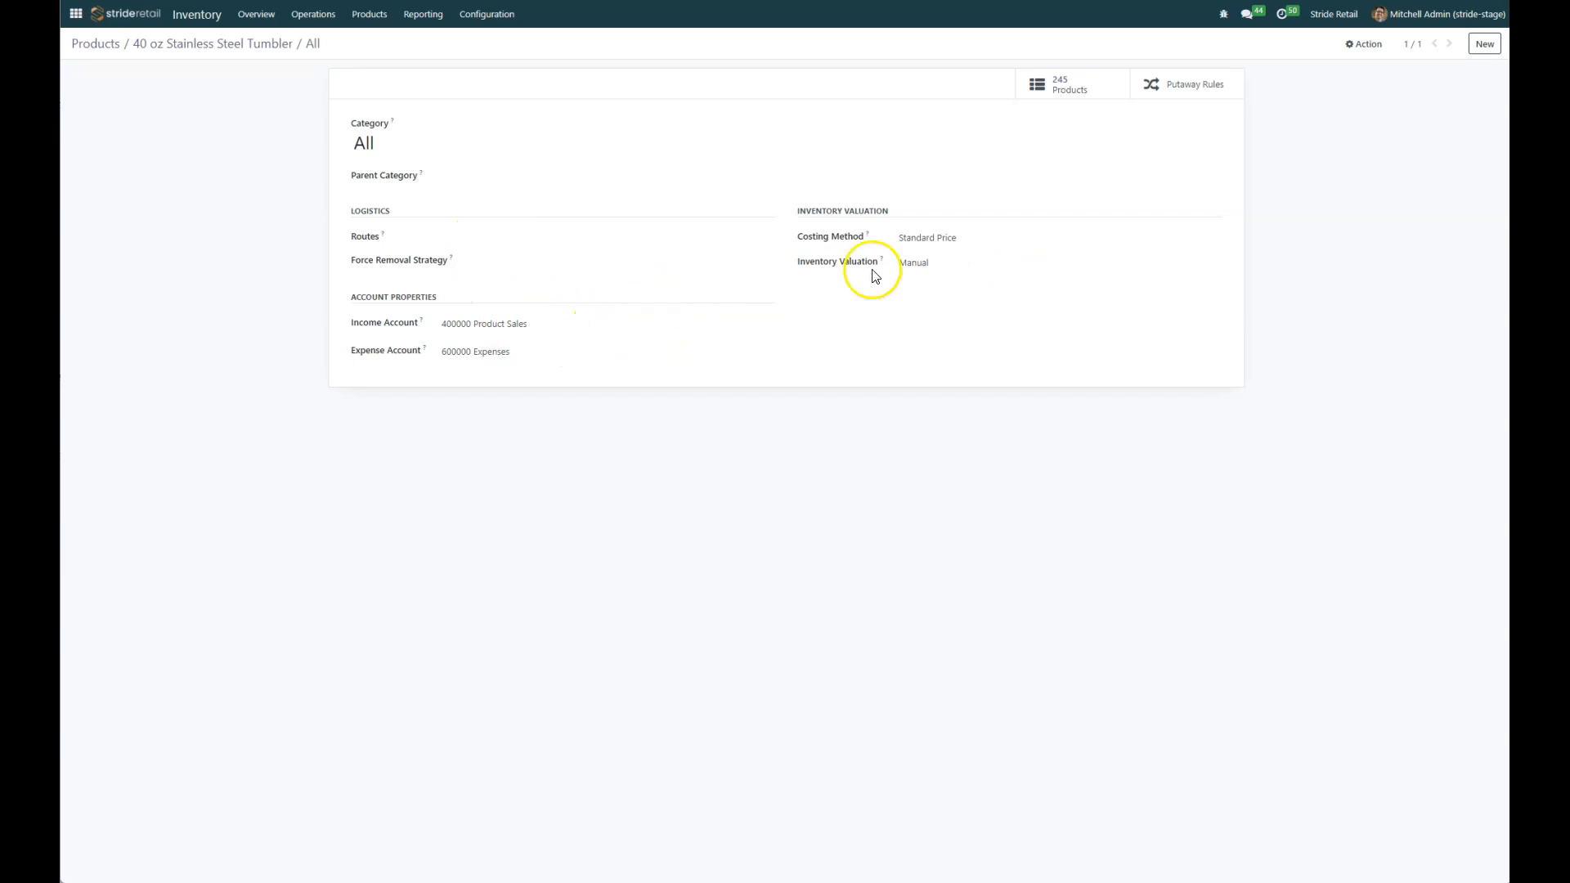
pyautogui.click(97, 47)
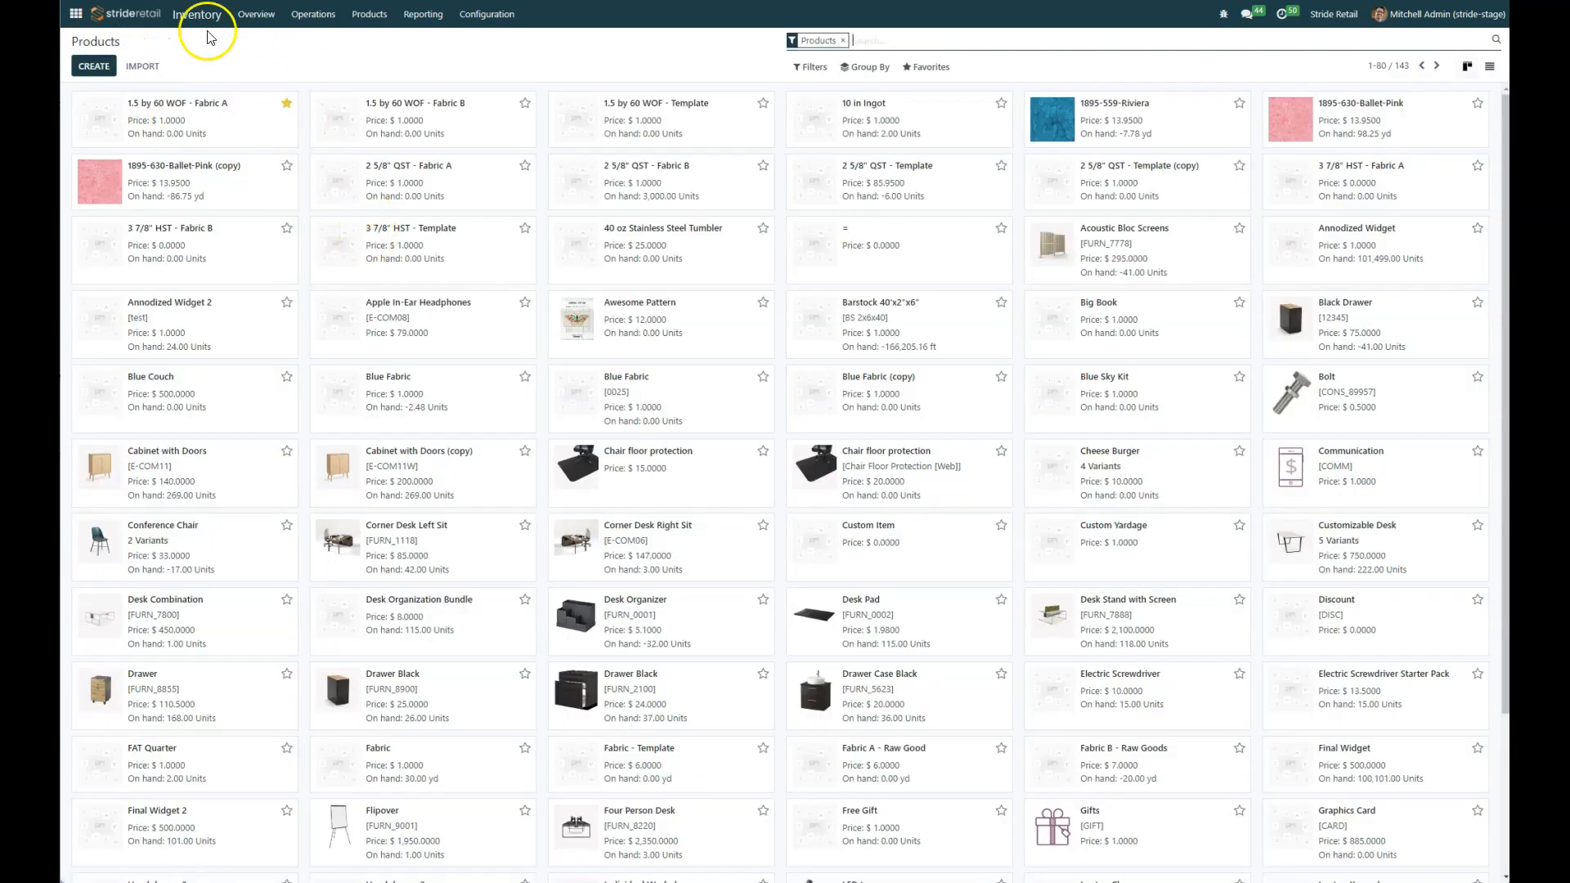
# Step: Search products for stainless, open the 40 oz Stainless Steel Tumbler, and view its category record again
pyautogui.click(868, 40)
pyautogui.write('stainle')
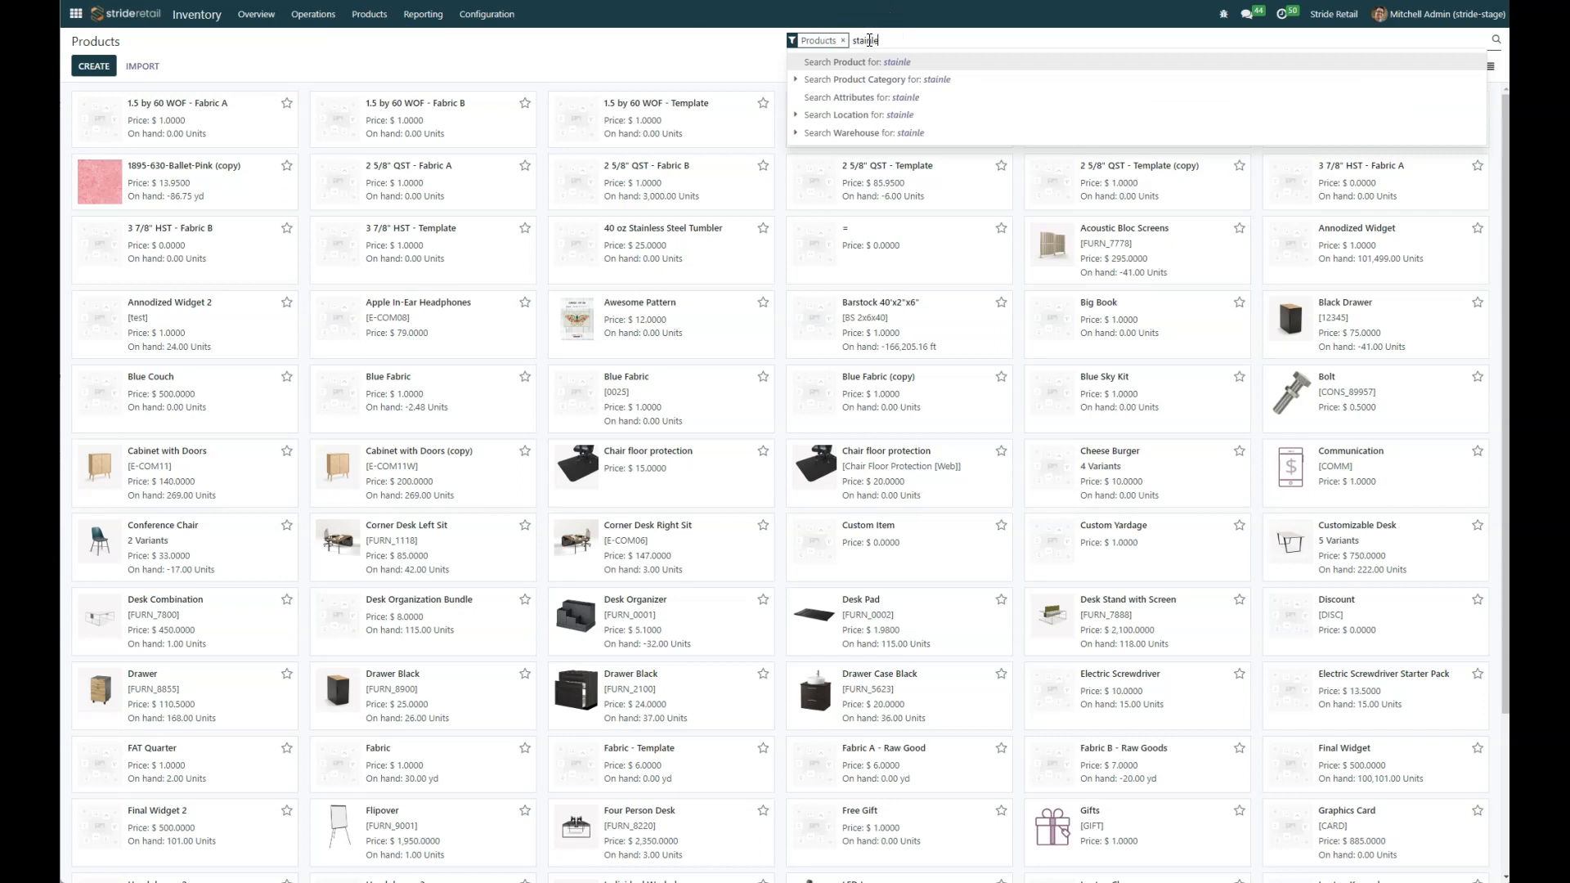
pyautogui.write('ss')
pyautogui.press('Return')
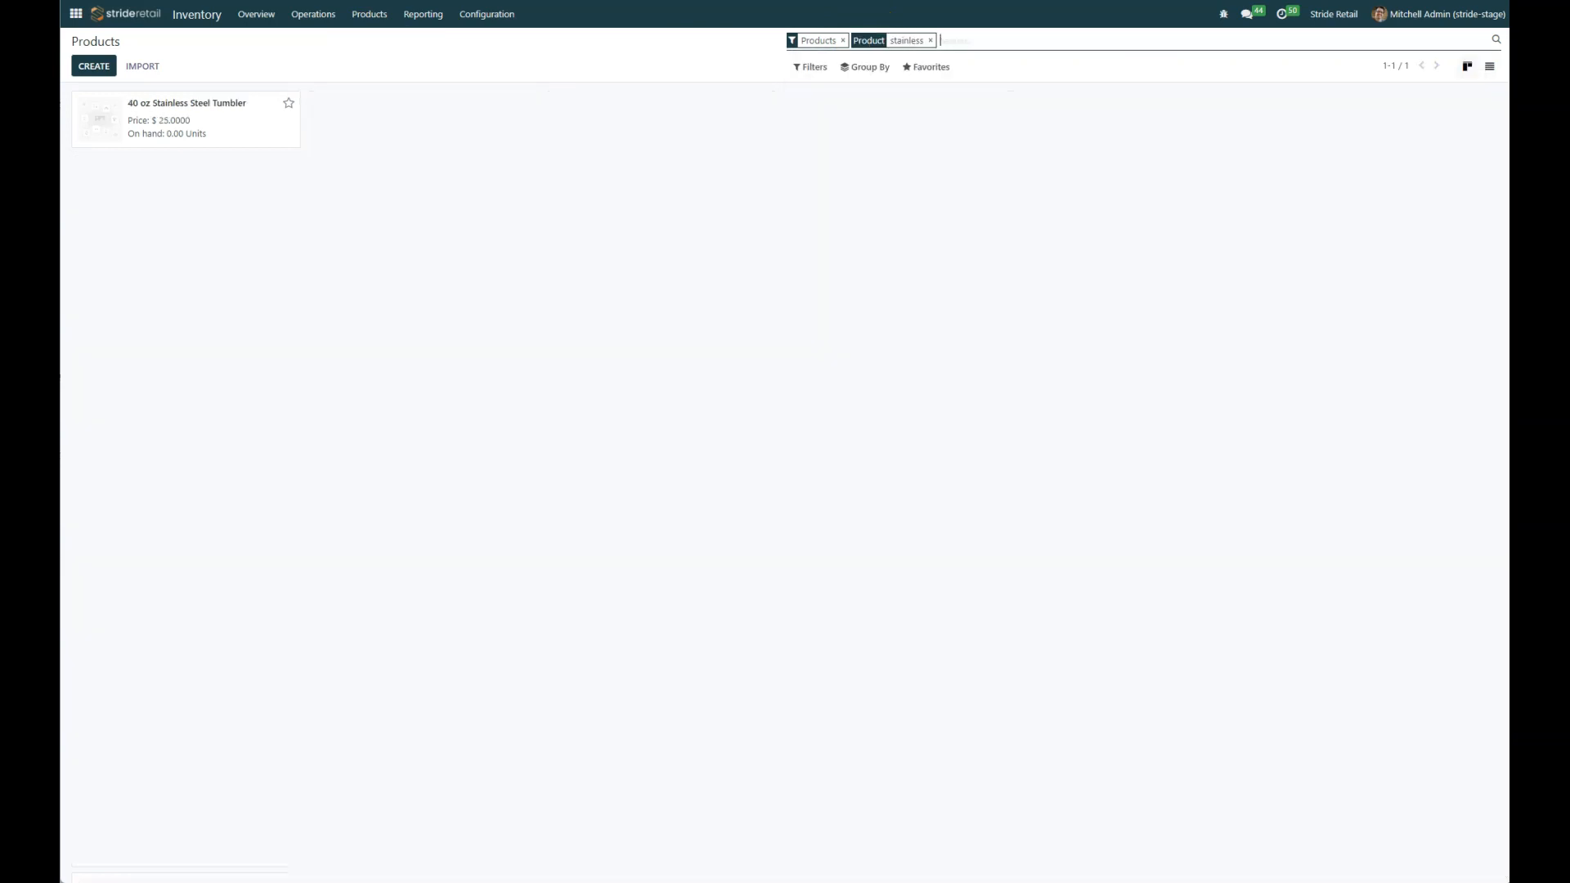
pyautogui.click(194, 131)
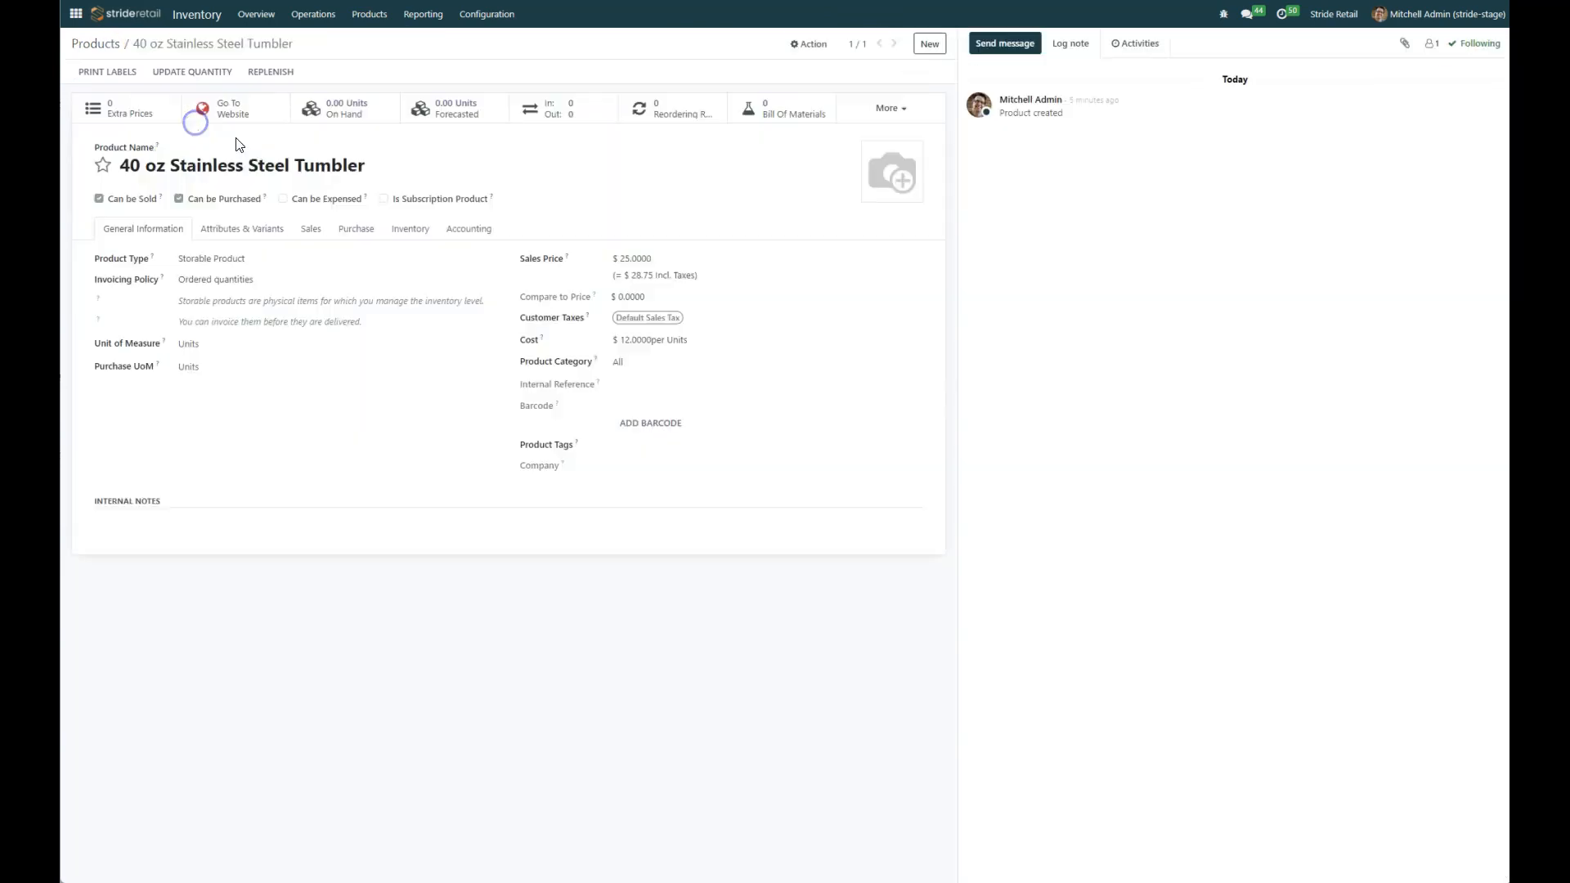
pyautogui.click(641, 364)
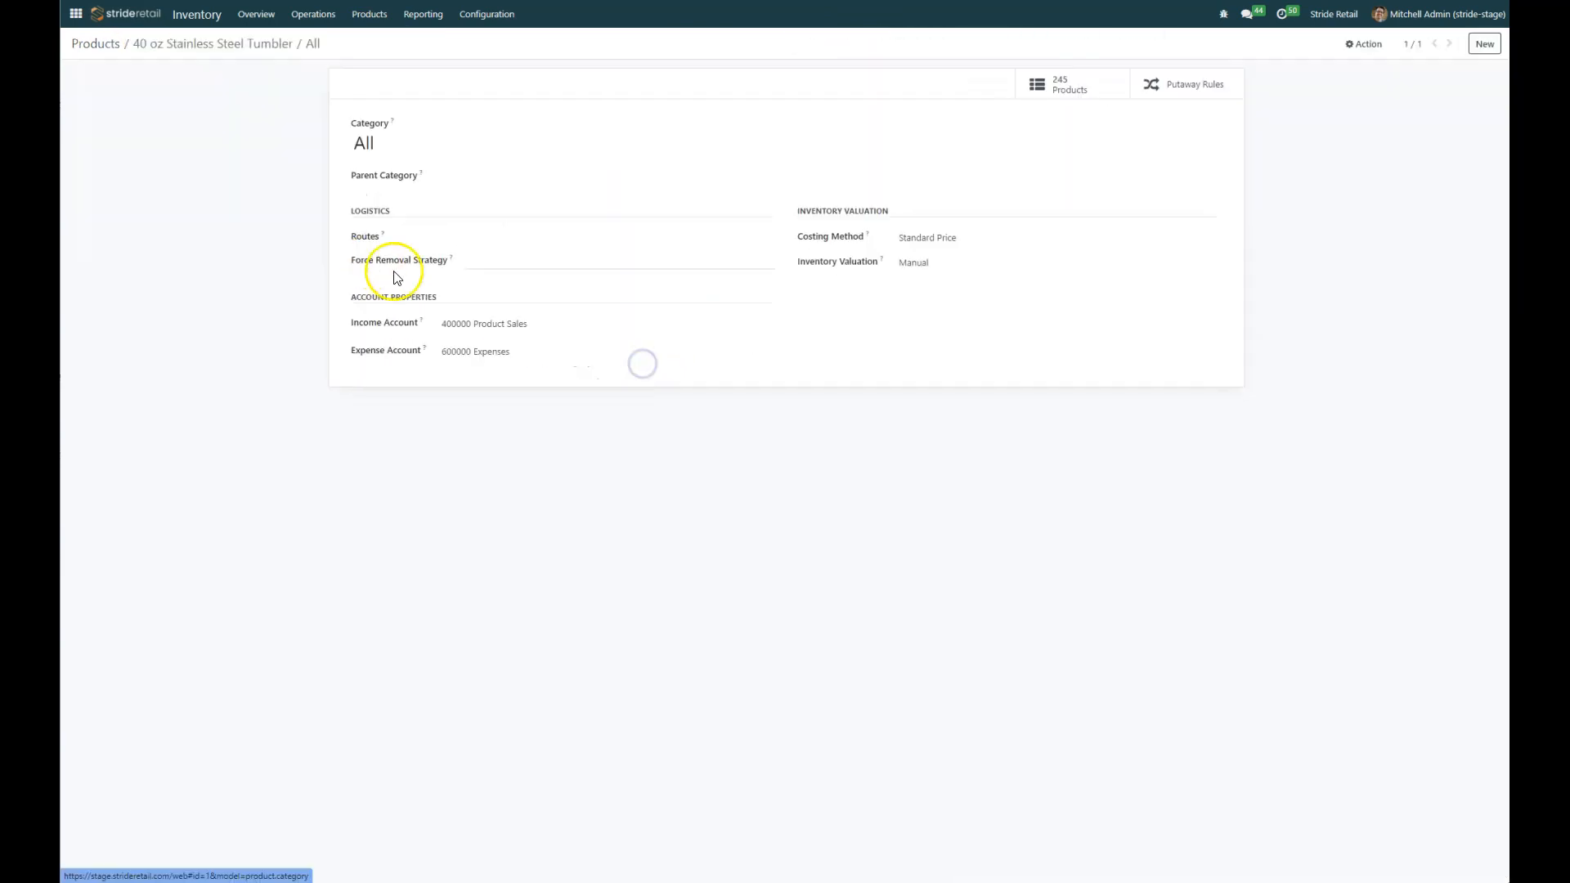
pyautogui.click(202, 45)
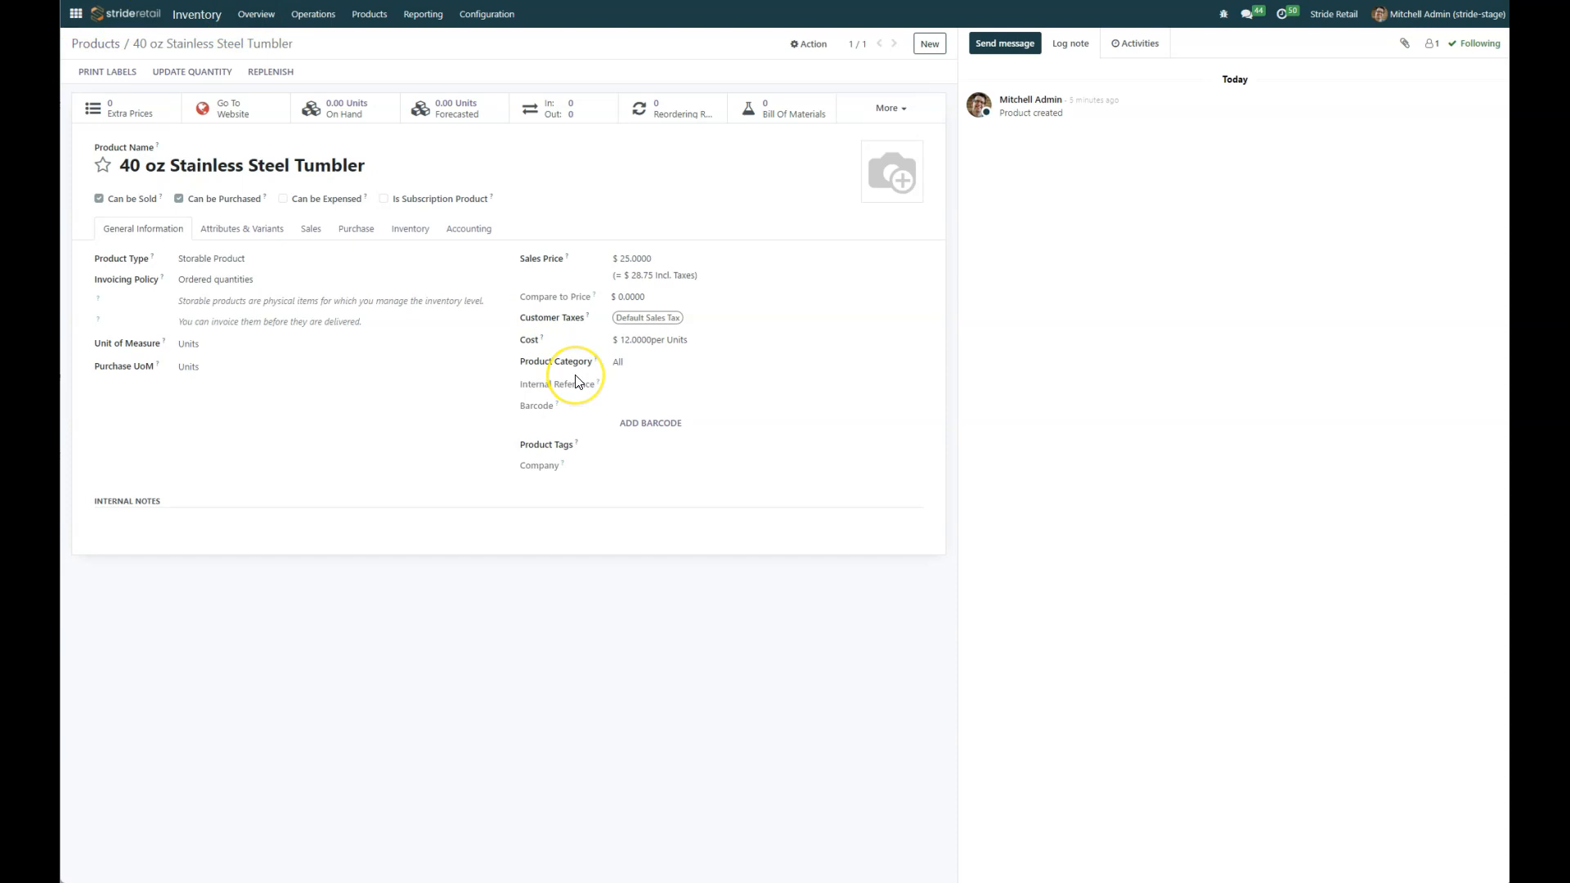
# Step: Create a new product category named Tumblers with parent category All / Saleable from the product's category field
pyautogui.click(660, 374)
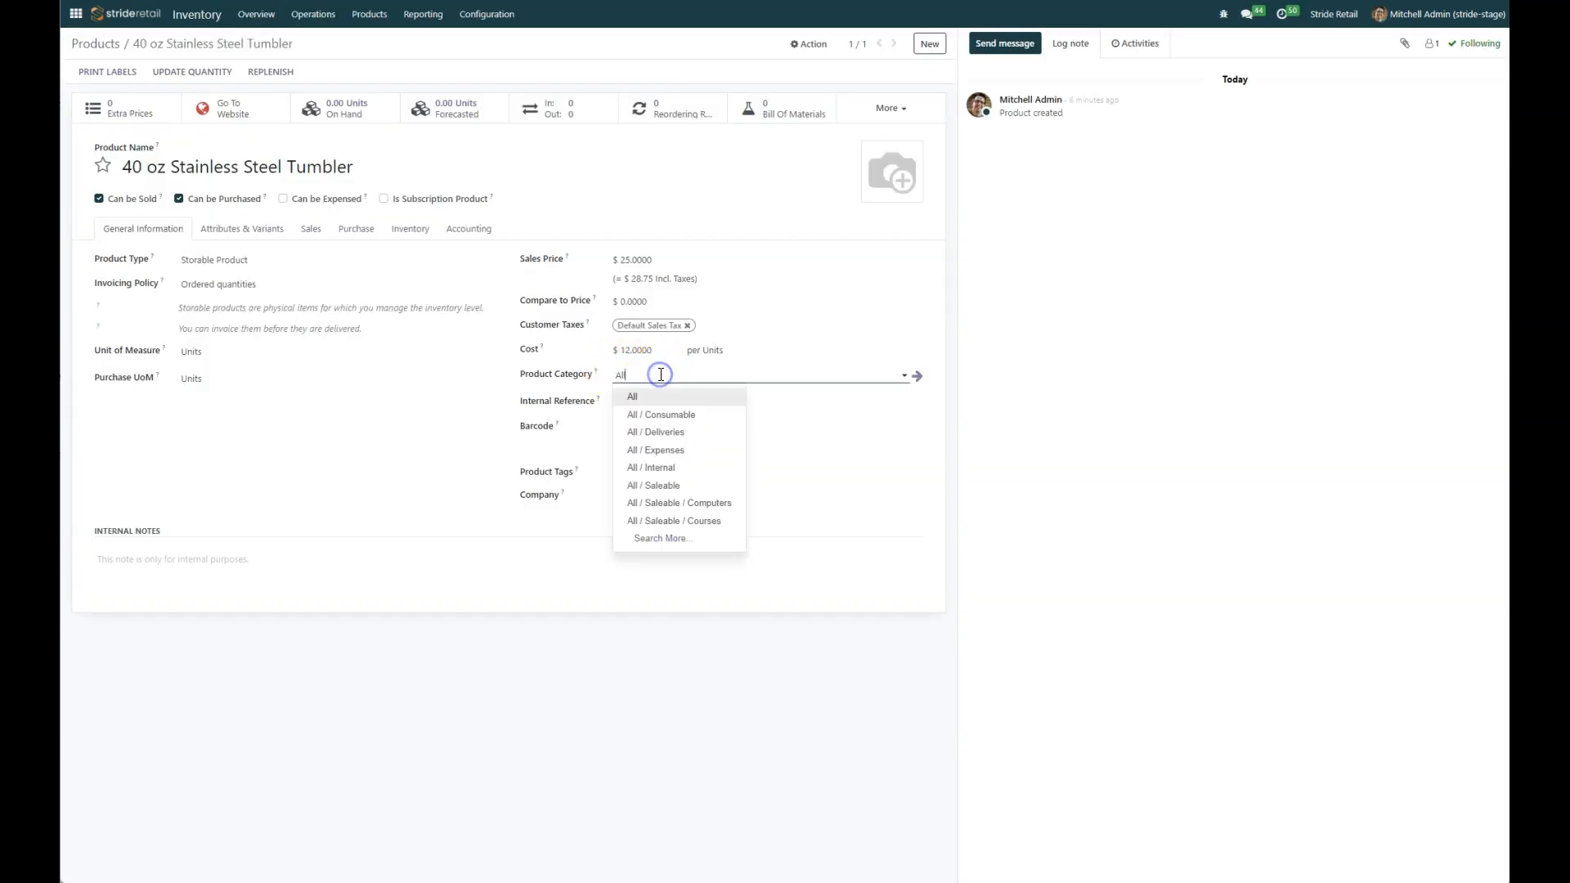
pyautogui.click(668, 539)
pyautogui.click(478, 595)
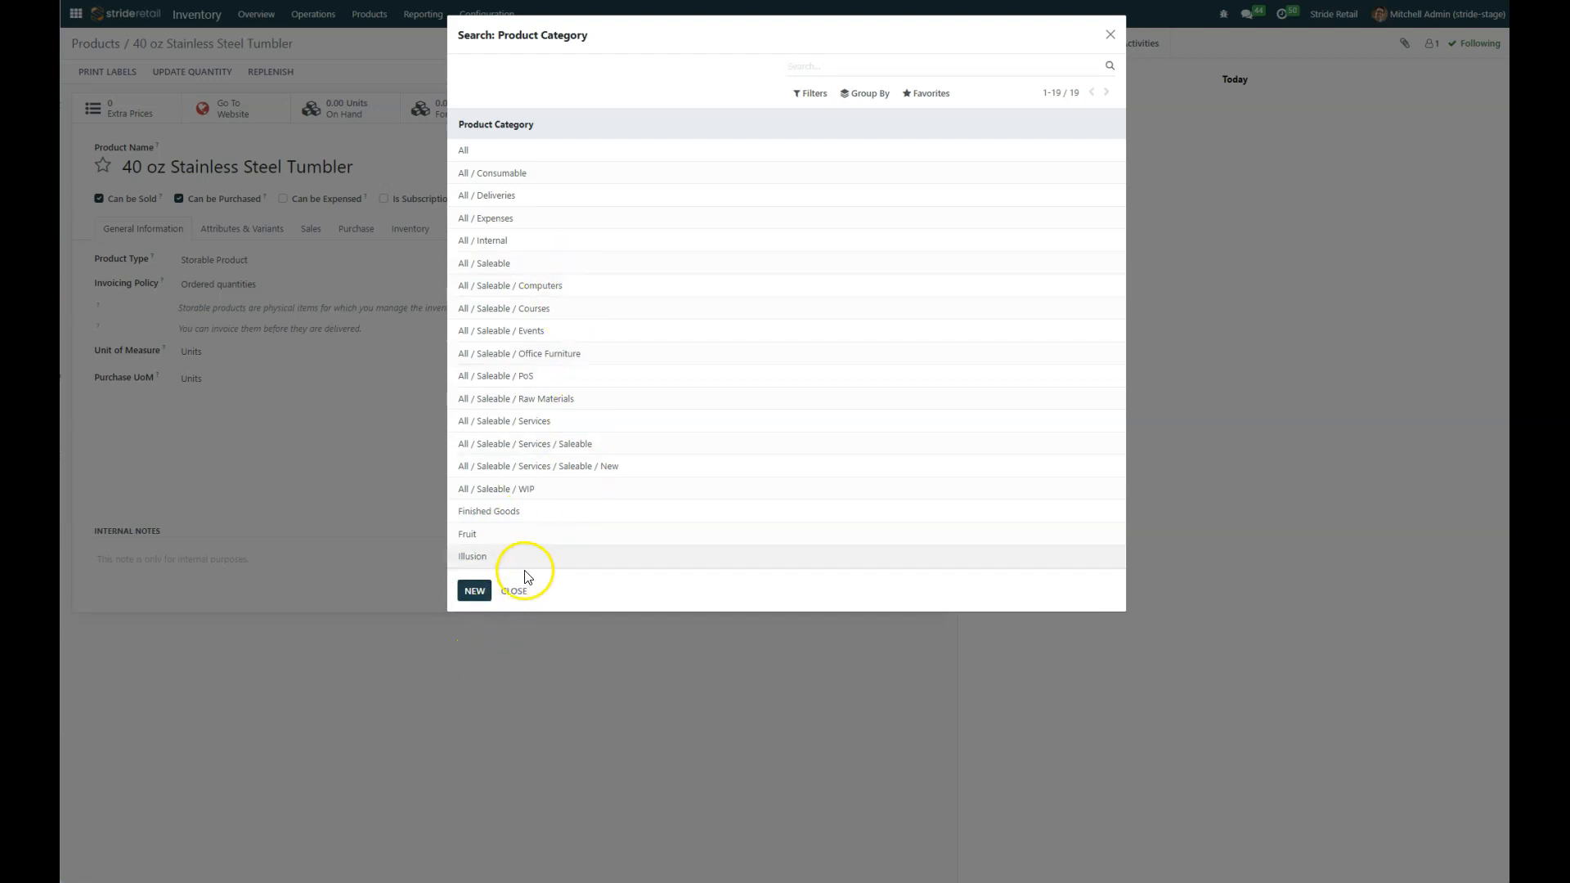
pyautogui.click(474, 590)
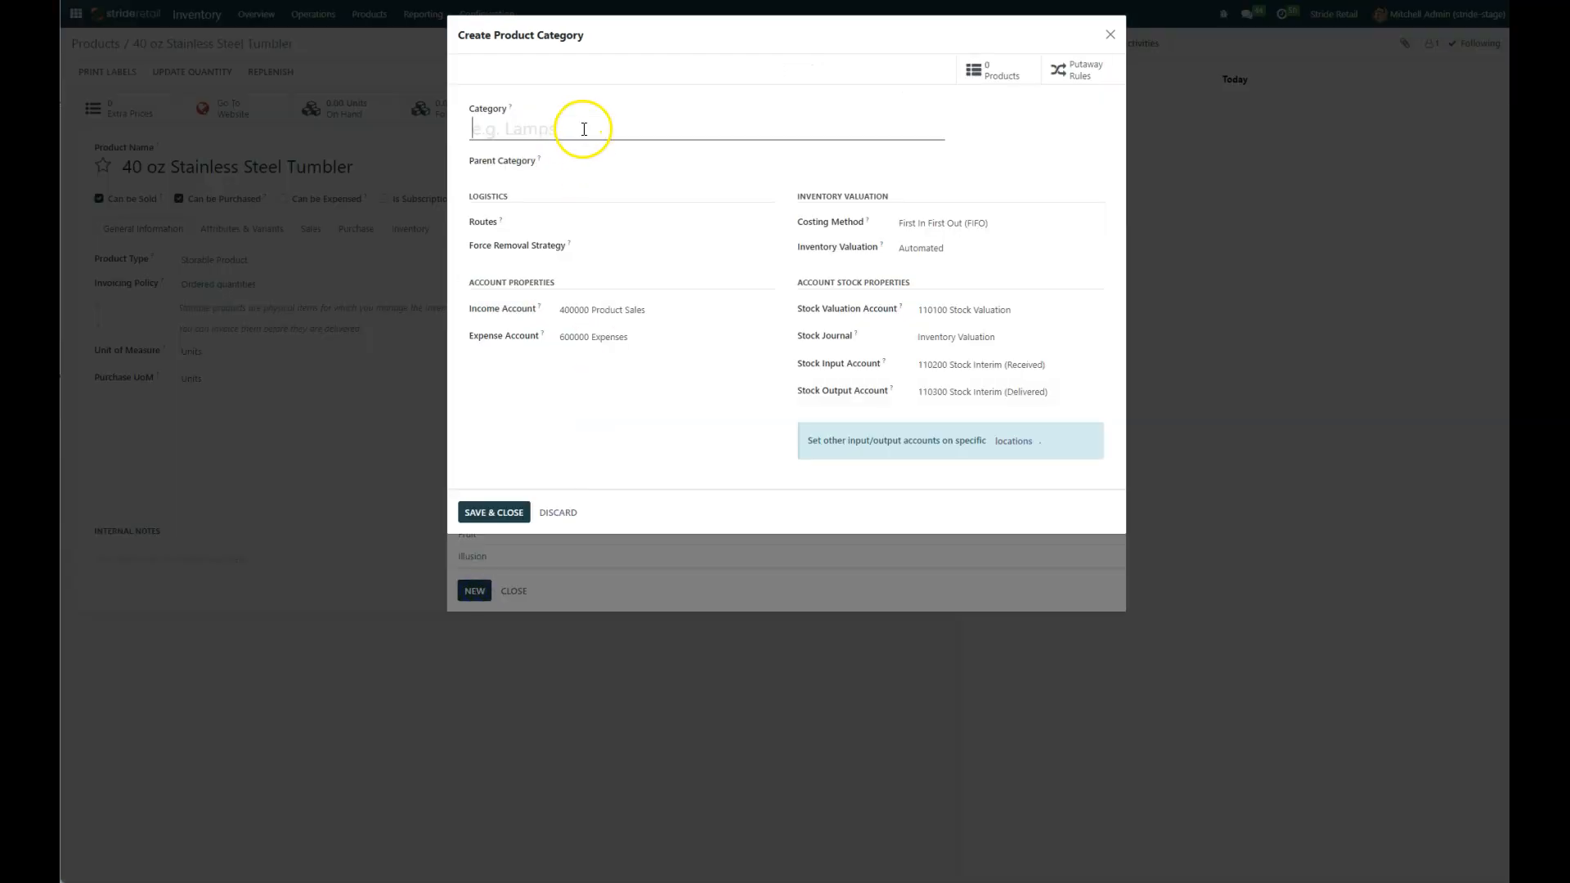
pyautogui.click(533, 133)
pyautogui.write('Tum')
pyautogui.write('T')
pyautogui.click(589, 159)
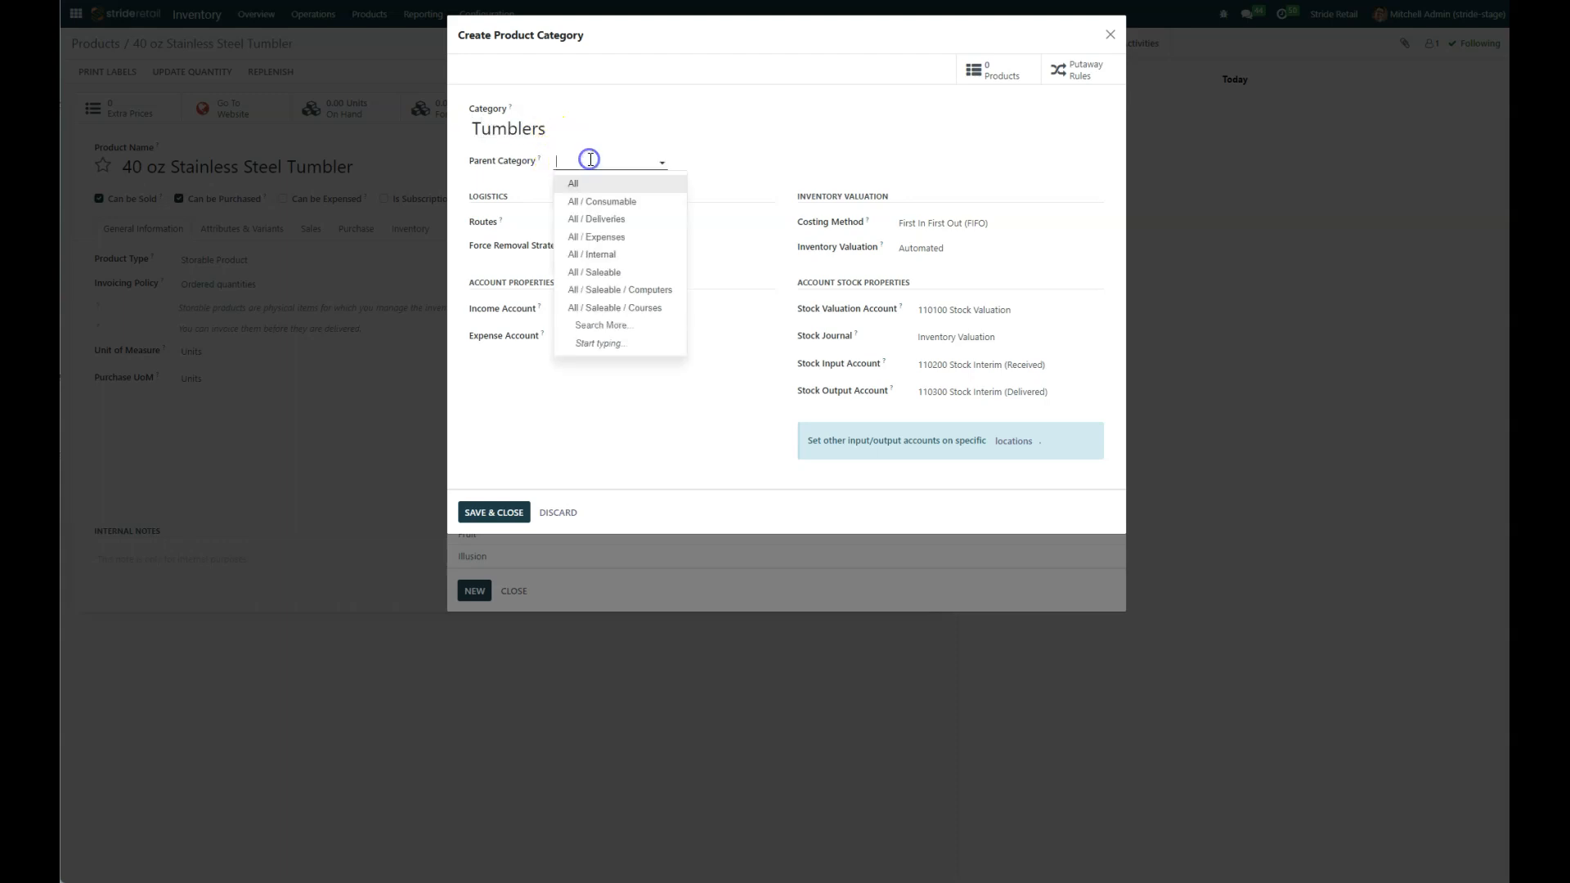
pyautogui.click(603, 272)
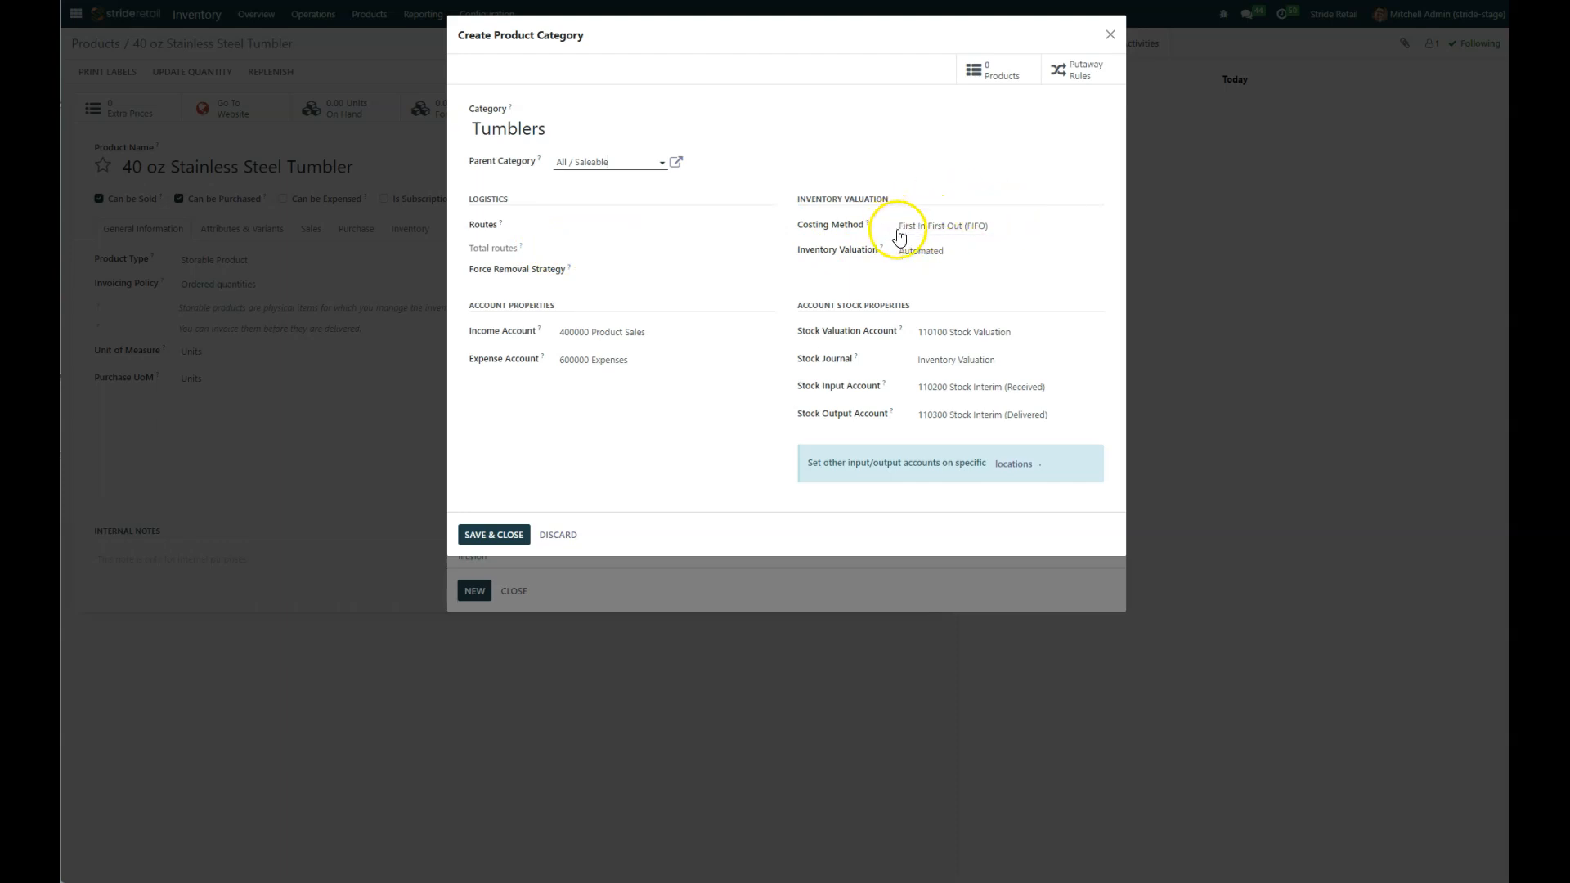
# Step: Set the category's costing method to First In First Out (FIFO) and expense account to 500000 Cost of Goods Sold, then save it
pyautogui.click(1015, 234)
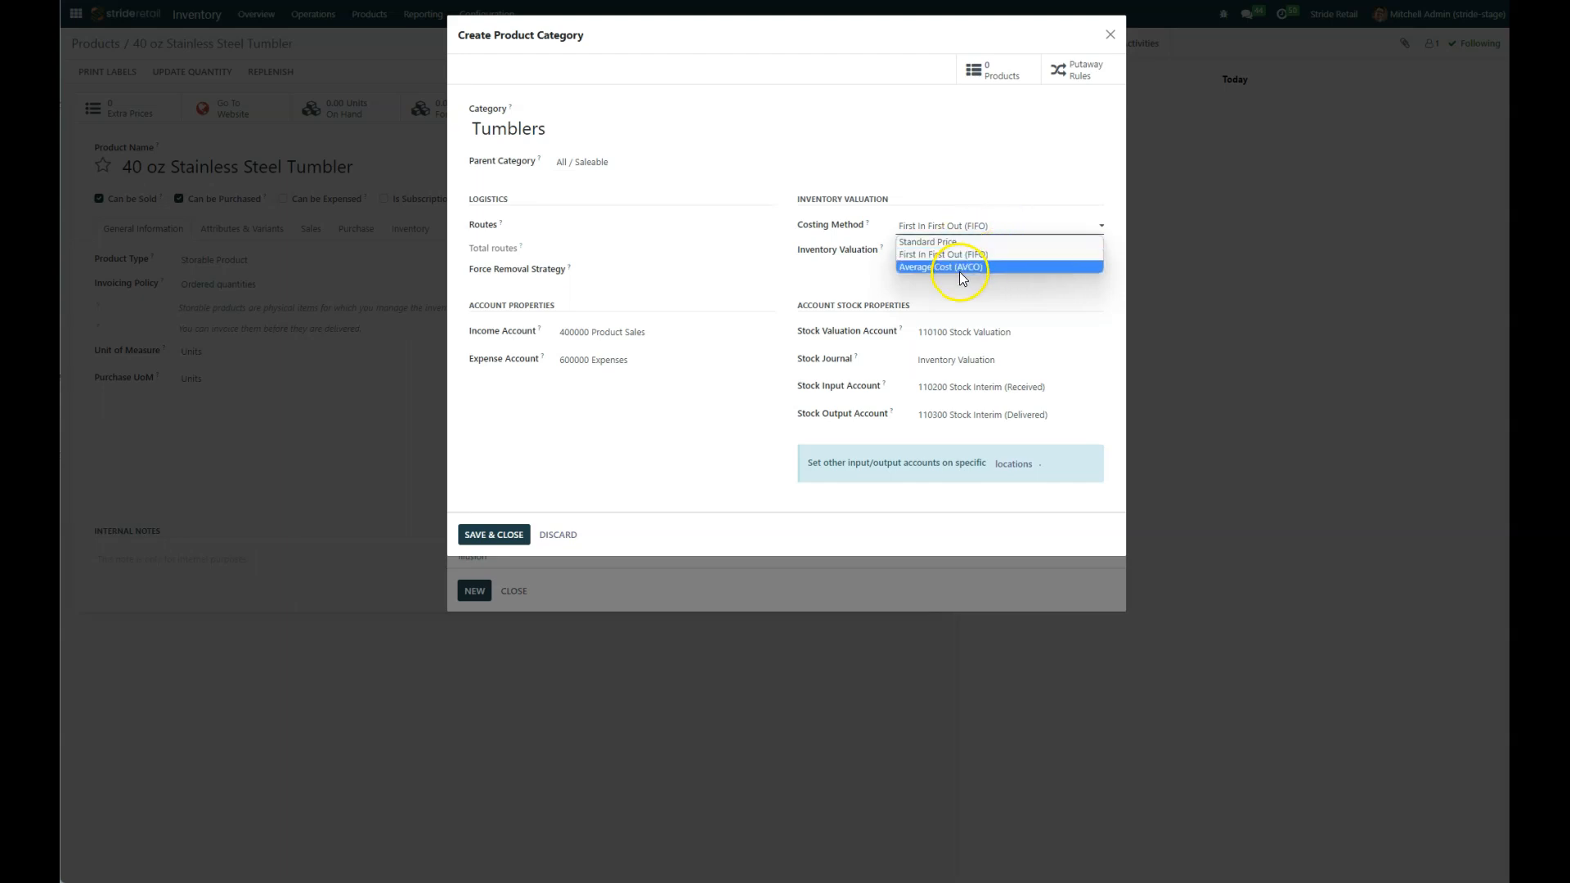
pyautogui.click(951, 255)
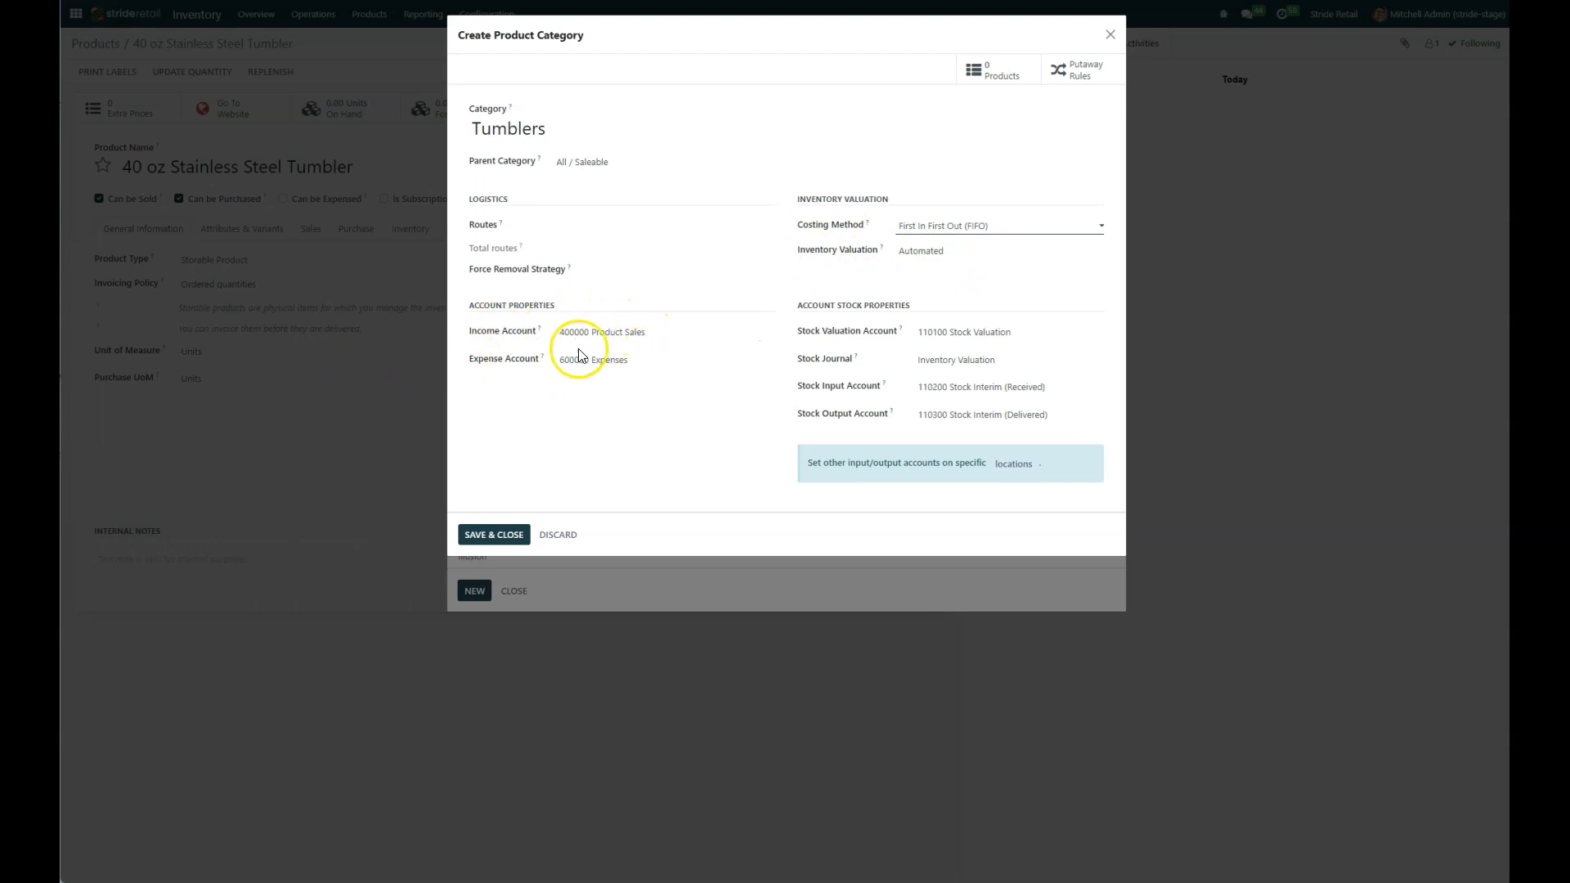
pyautogui.doubleClick(642, 361)
pyautogui.click(642, 362)
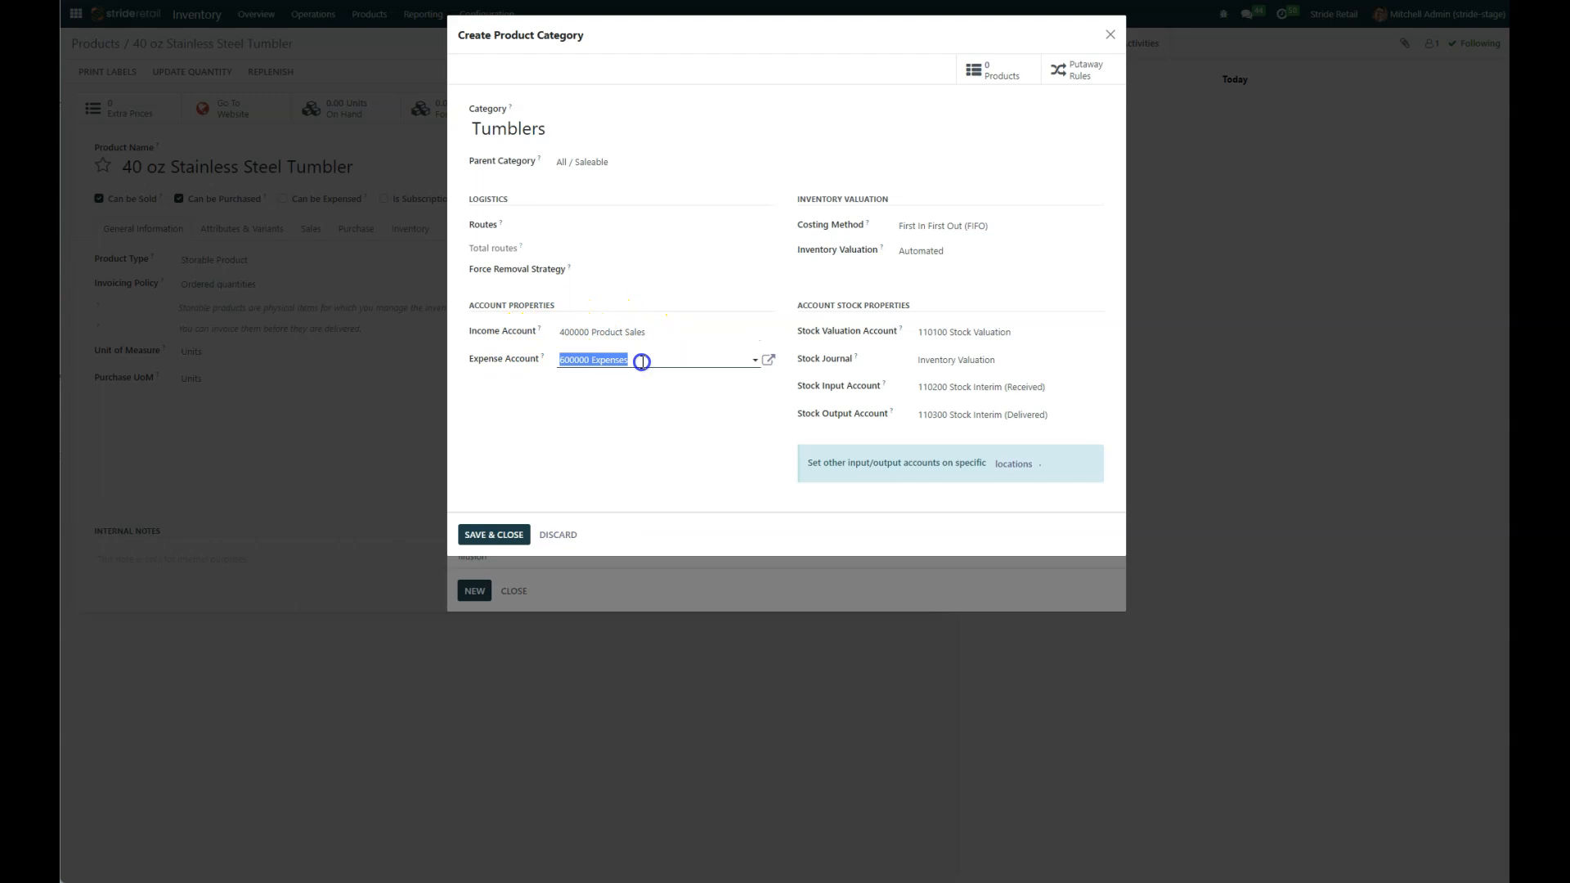
pyautogui.write('cost of')
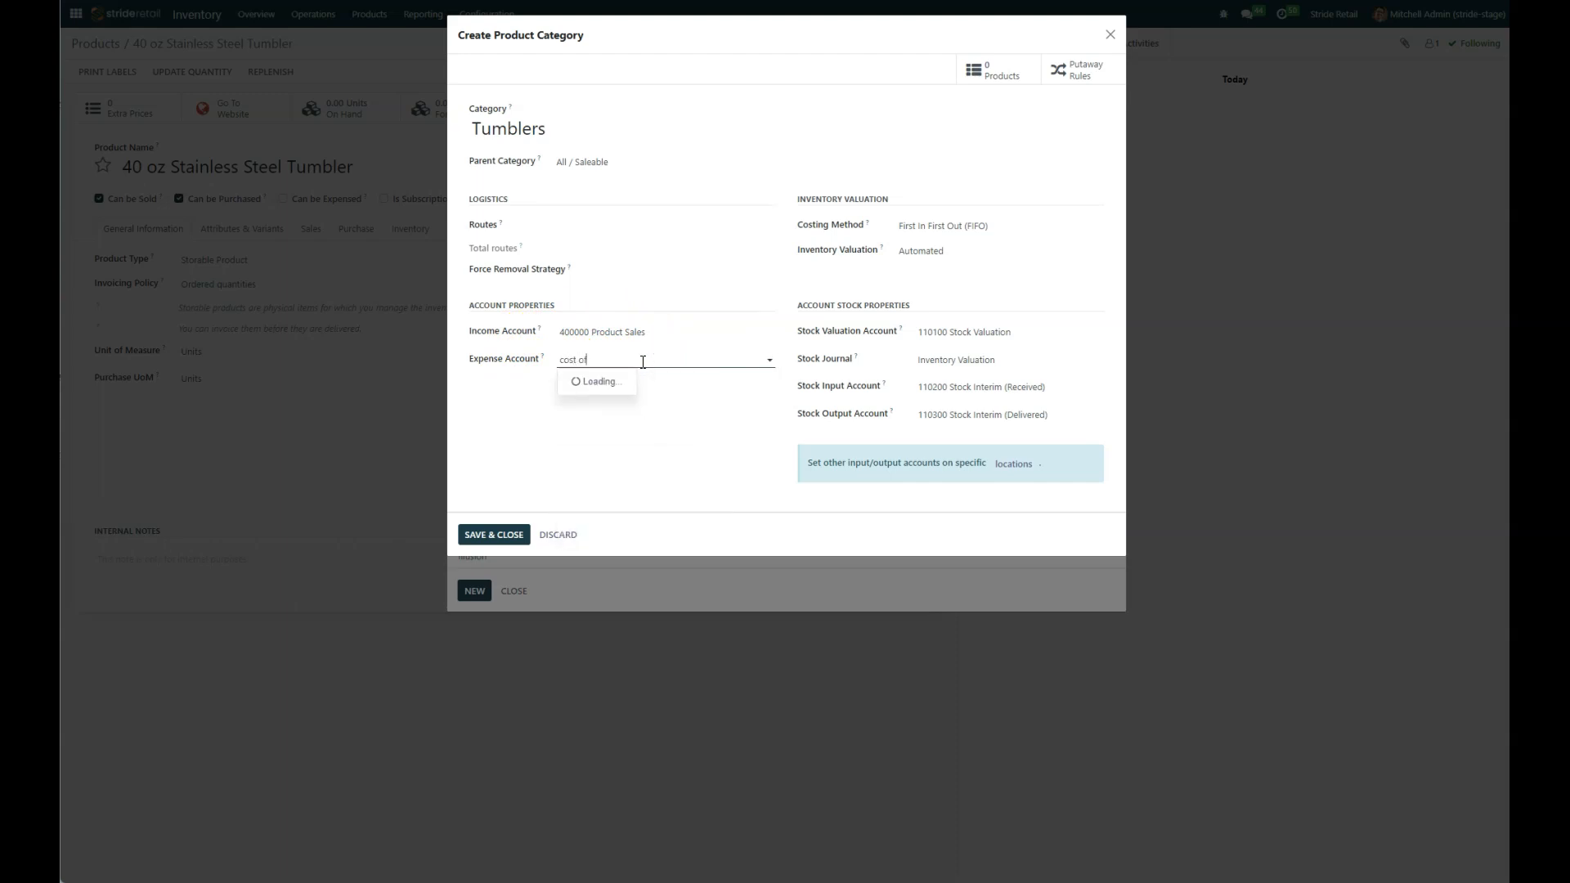
pyautogui.click(641, 381)
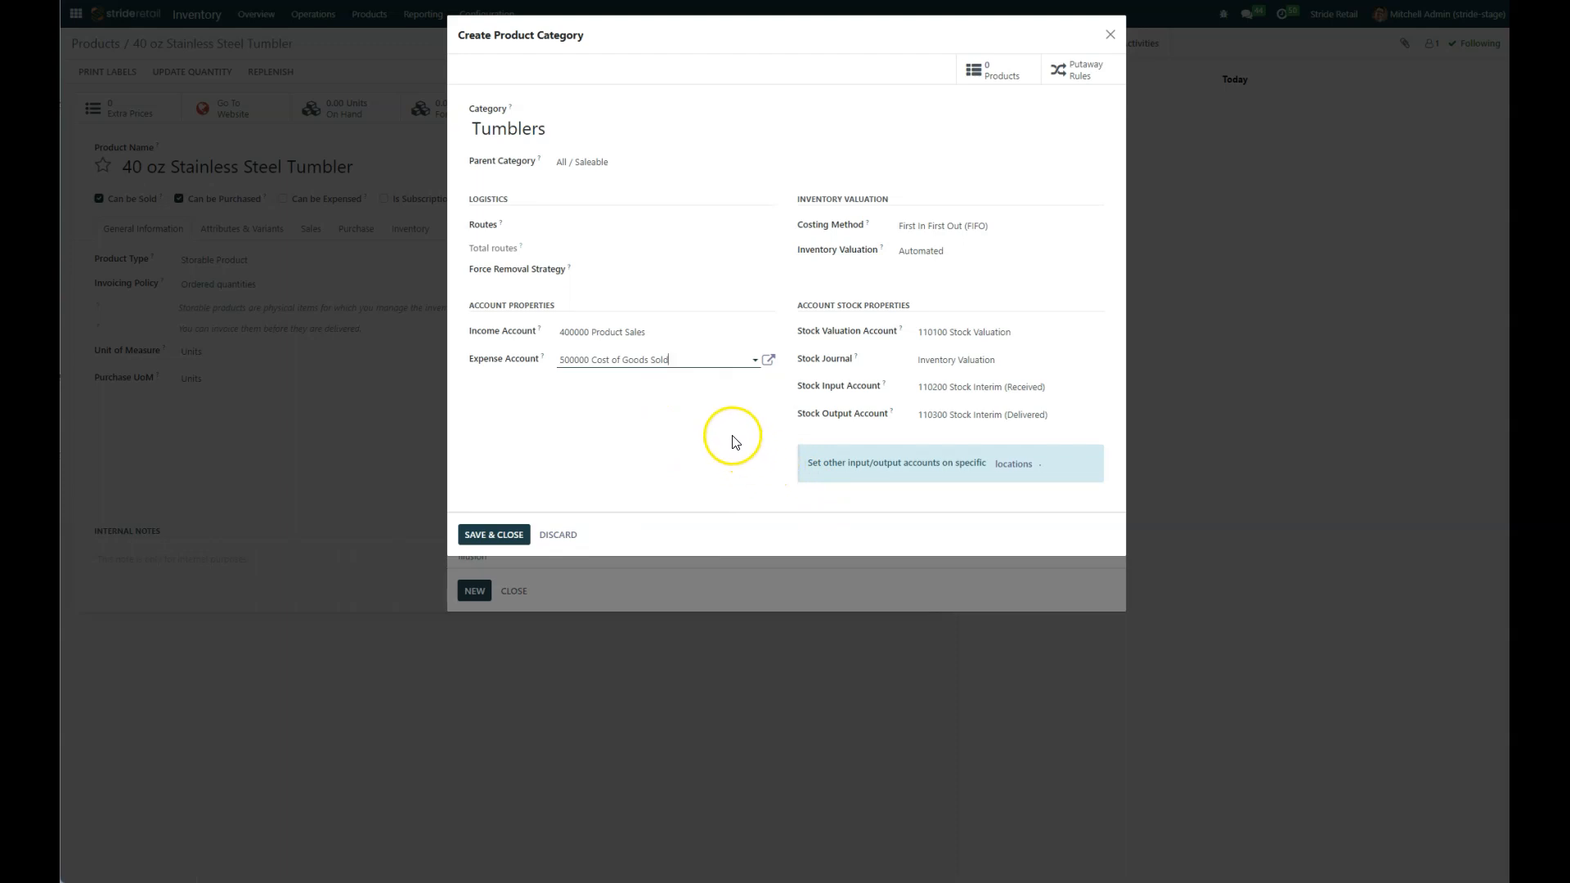
pyautogui.click(488, 535)
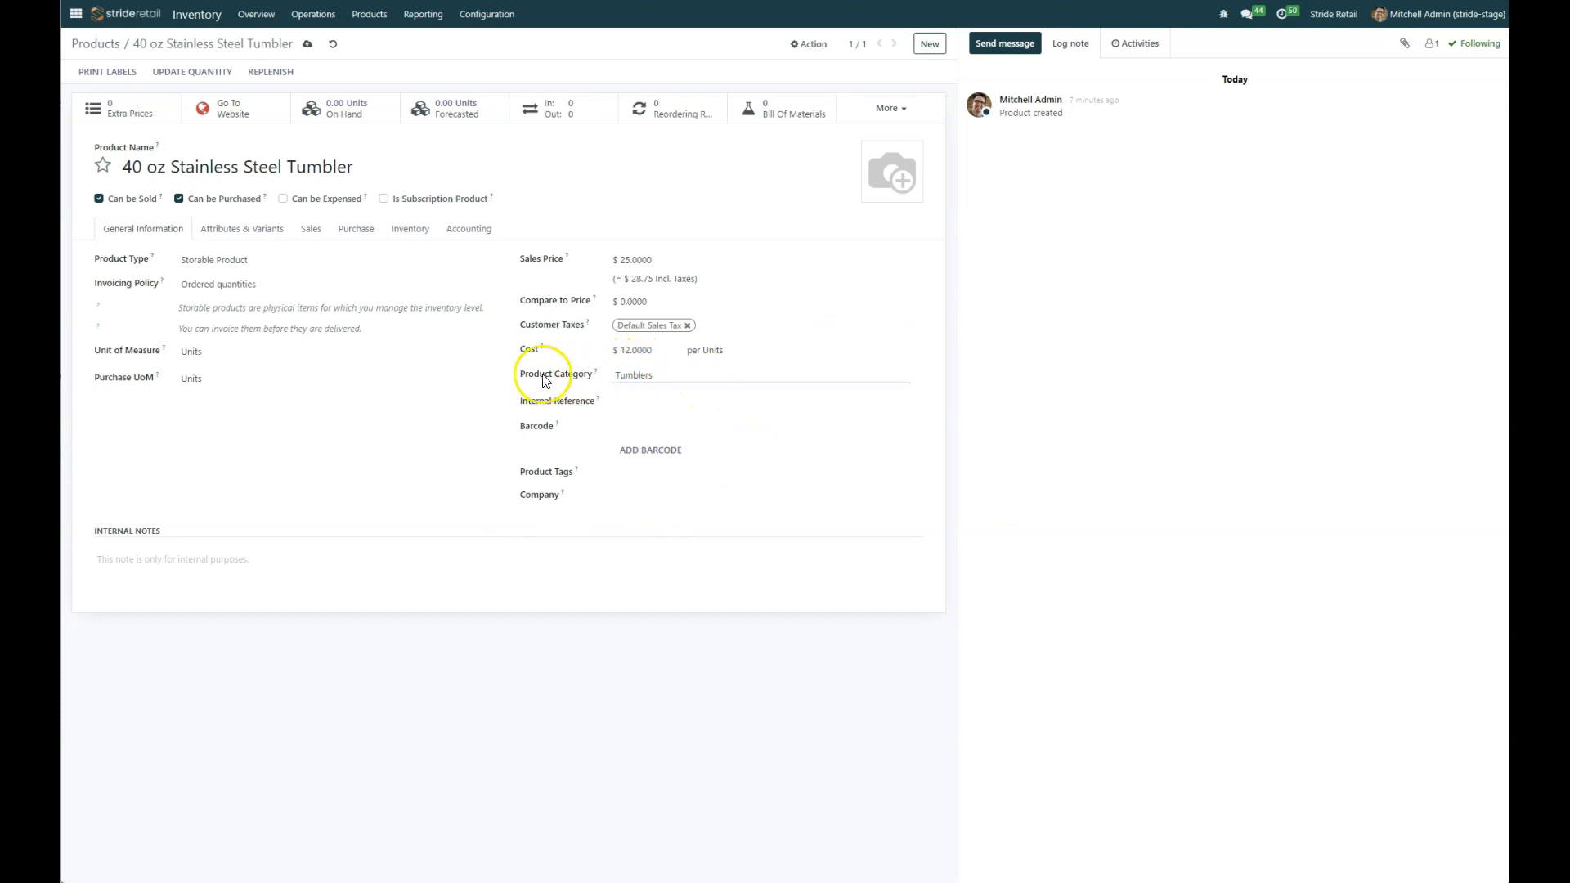
# Step: Set the product's internal reference to 40Stainlesstumble, save the product, and generate a barcode for it
pyautogui.click(631, 399)
pyautogui.click(666, 397)
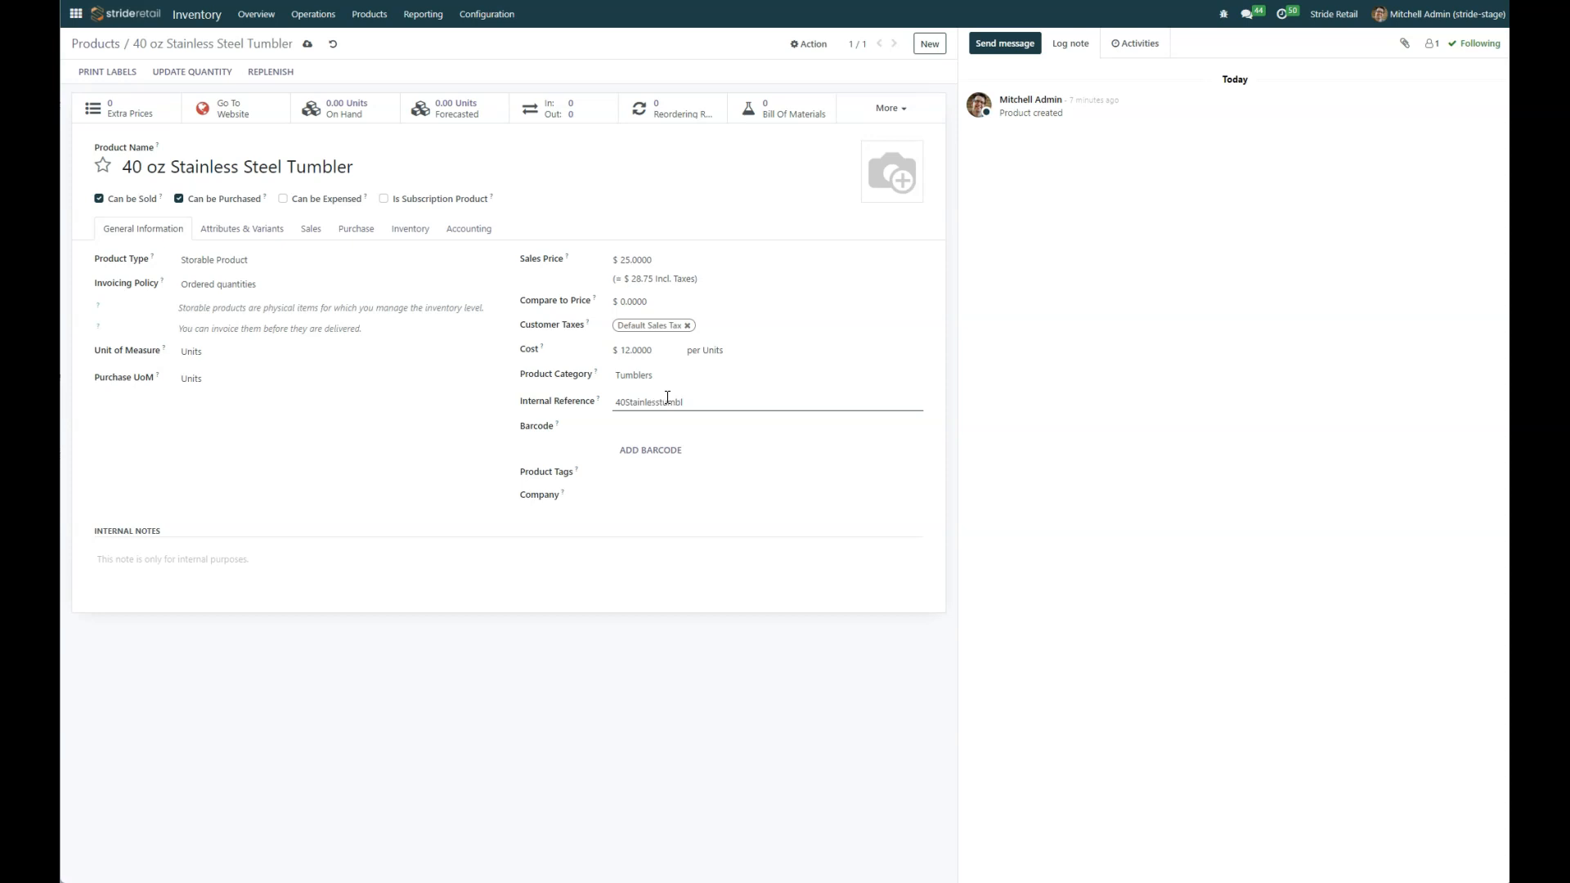
pyautogui.click(651, 425)
pyautogui.click(308, 43)
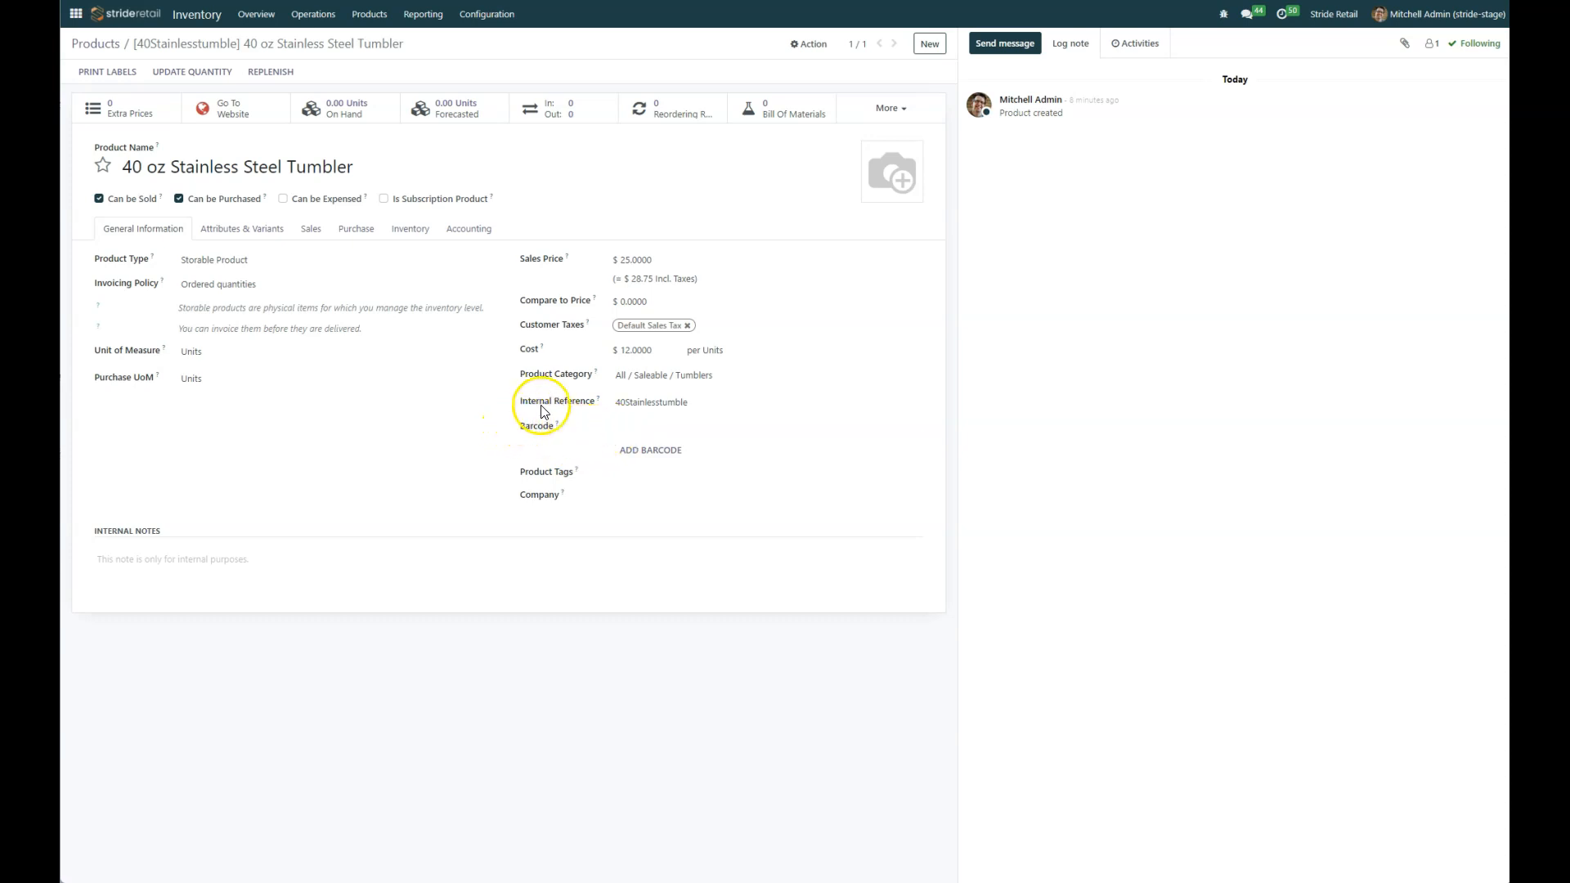
pyautogui.click(637, 425)
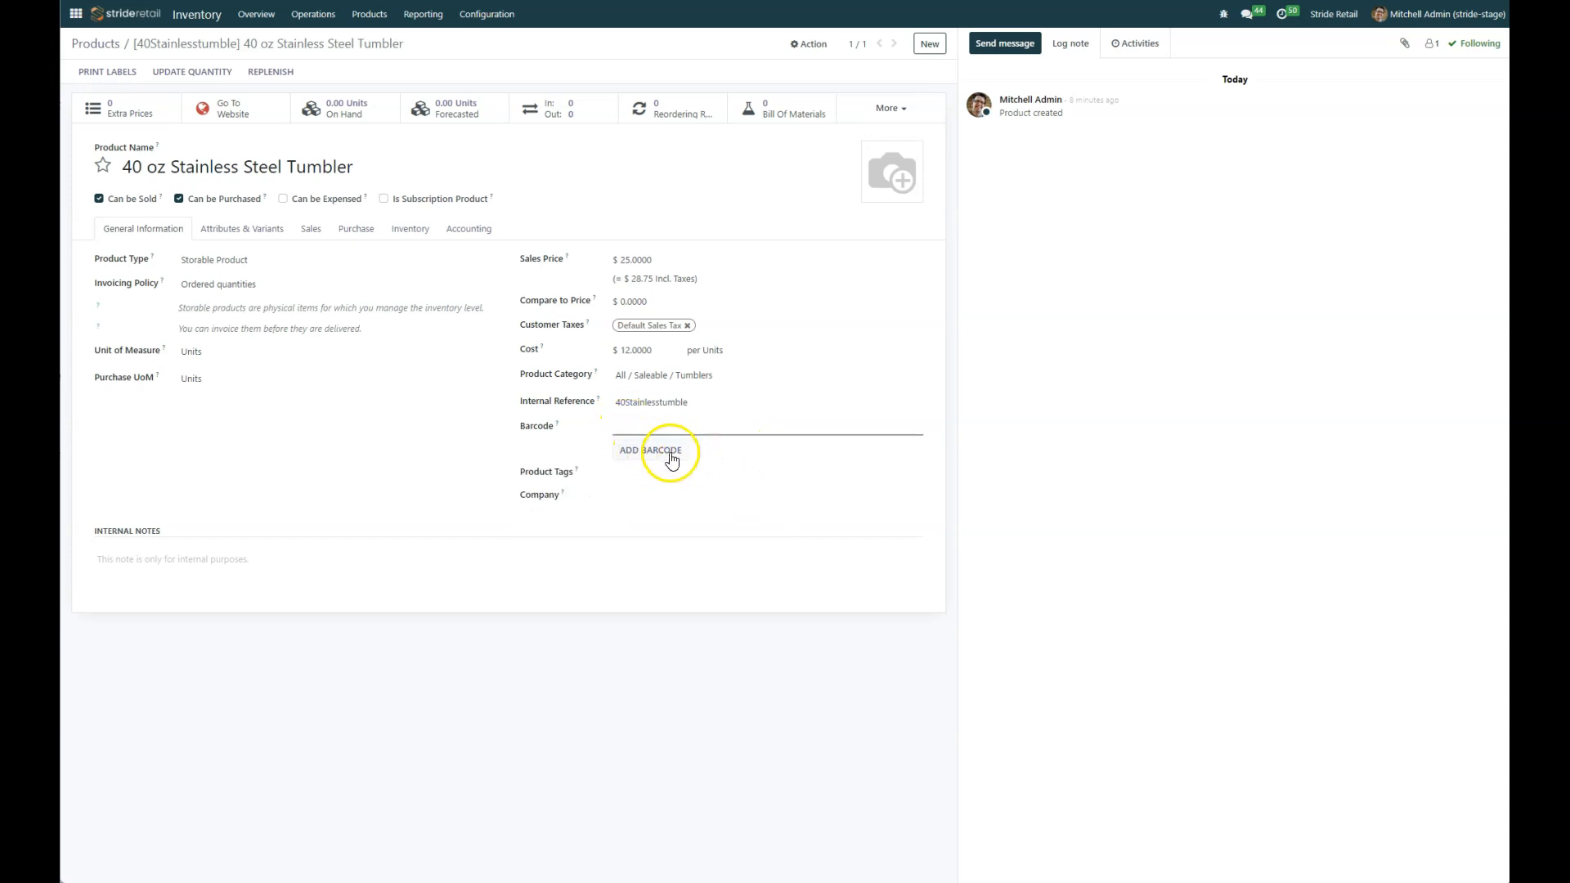
pyautogui.click(637, 453)
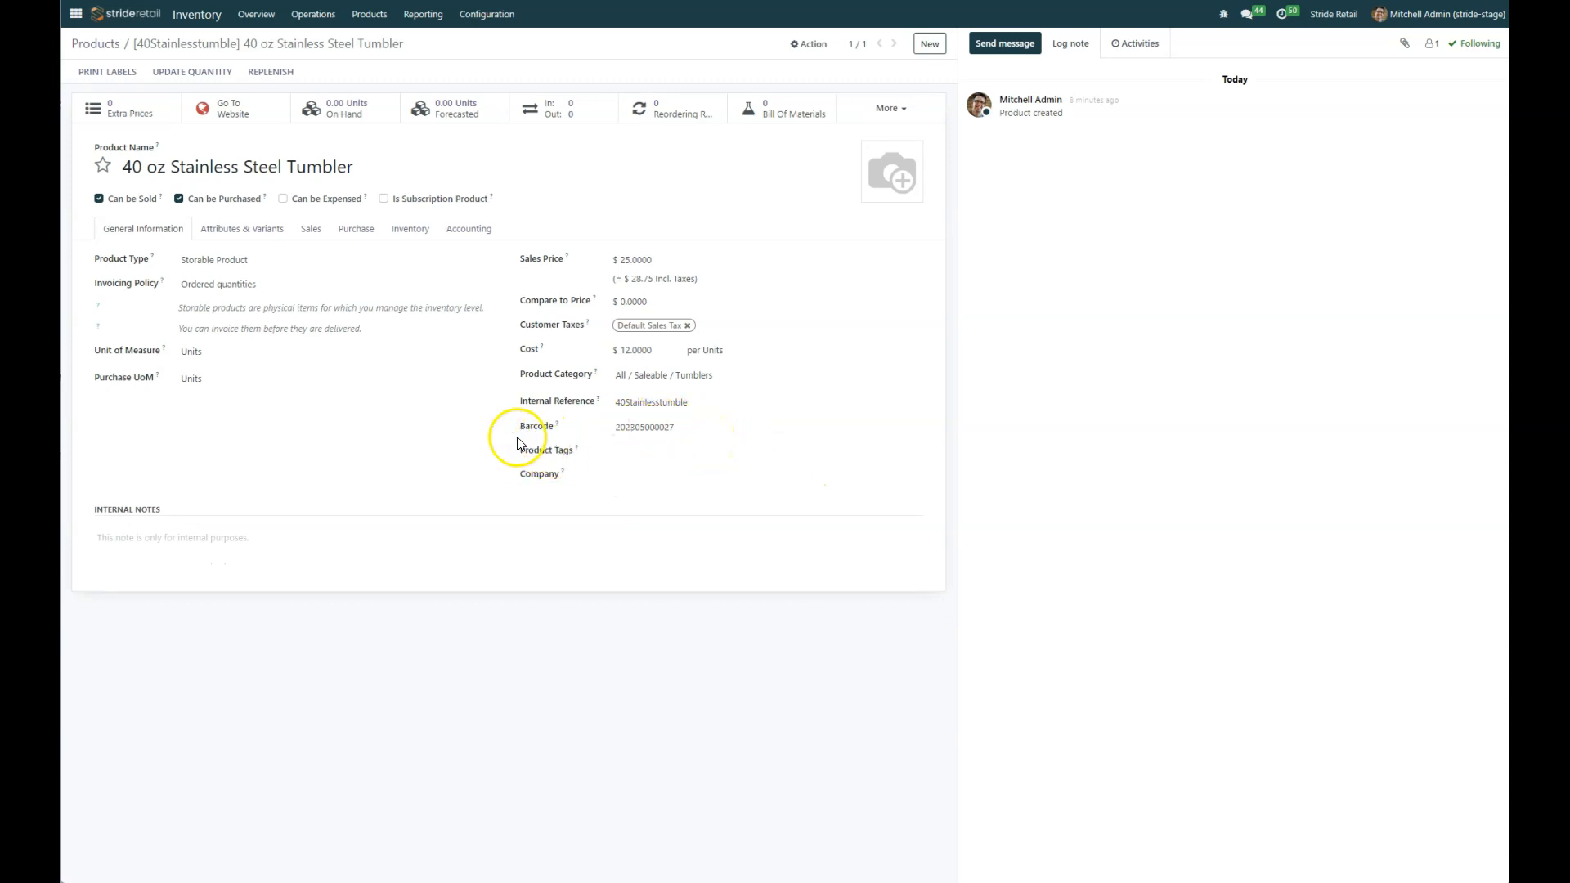
pyautogui.click(626, 449)
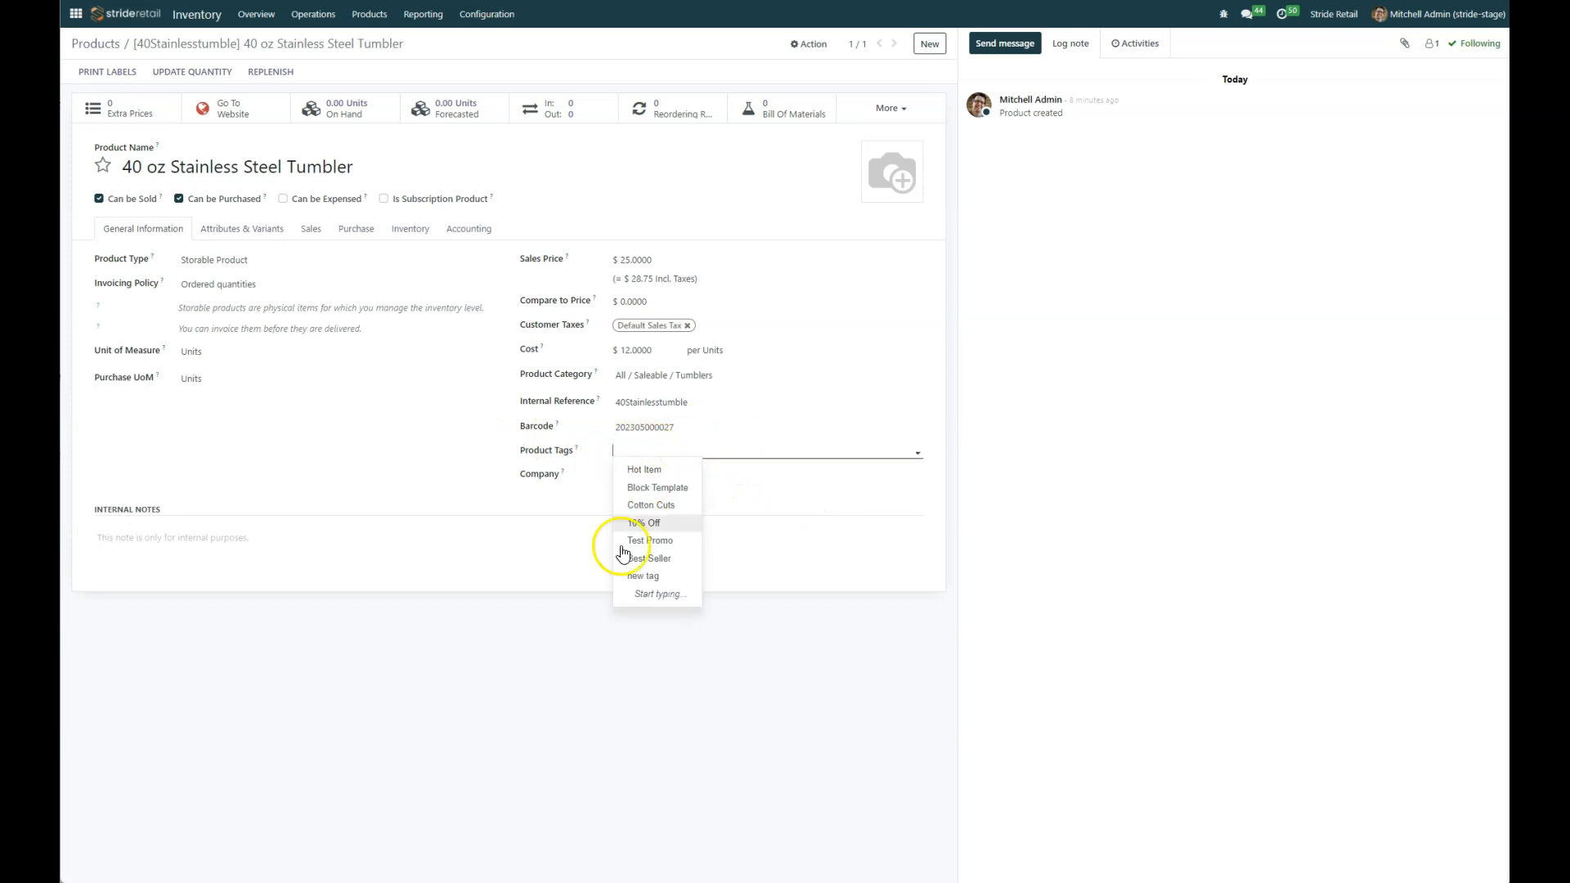
pyautogui.click(766, 448)
pyautogui.click(742, 450)
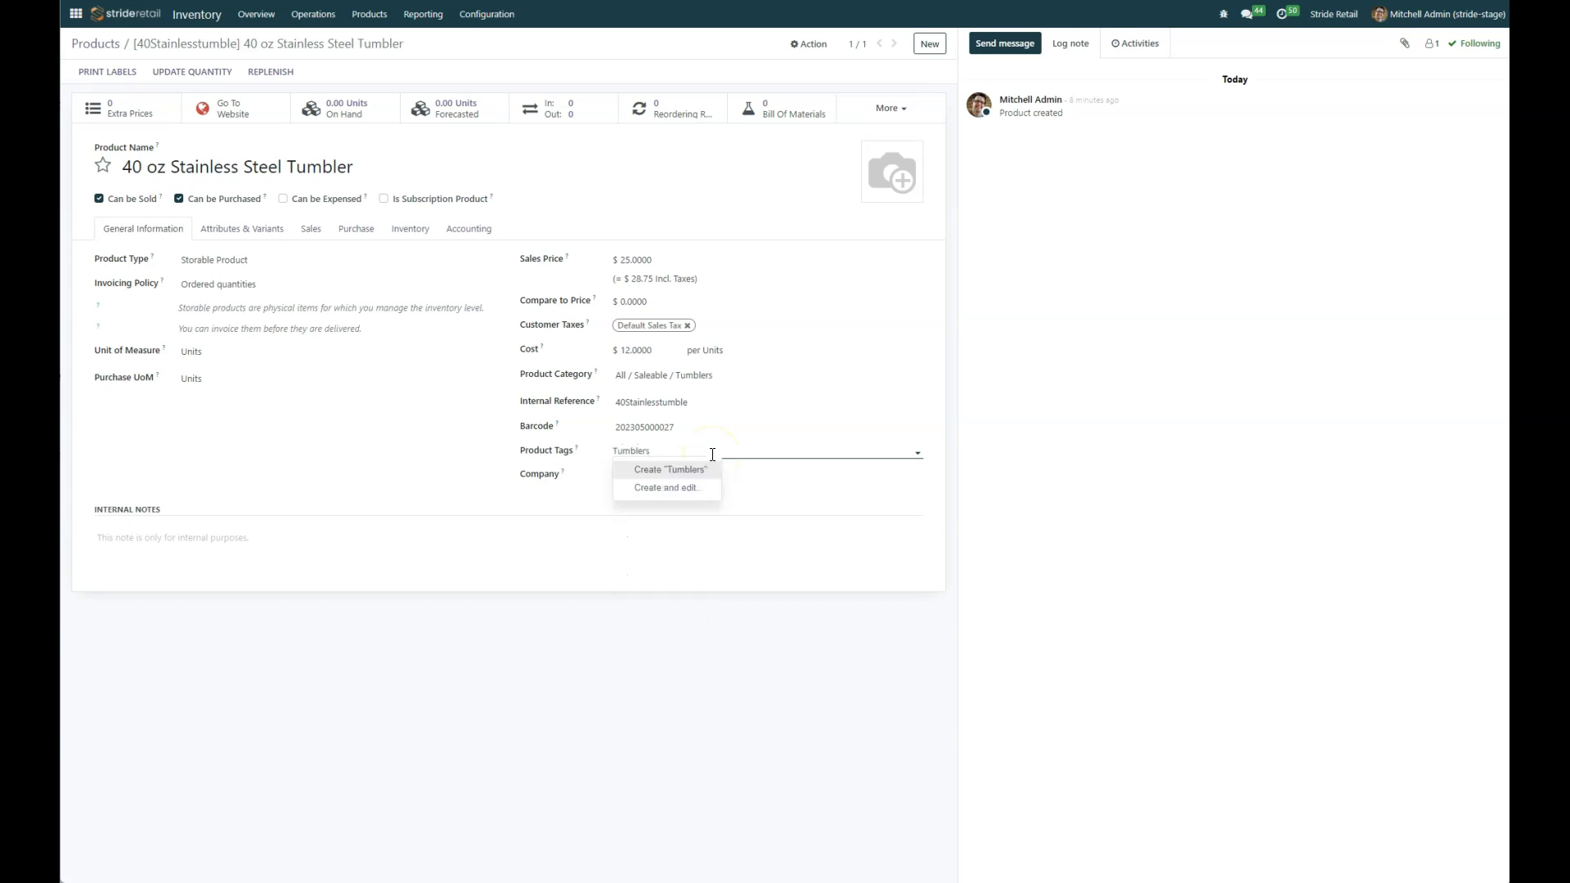
pyautogui.doubleClick(665, 449)
pyautogui.press('BackSpace')
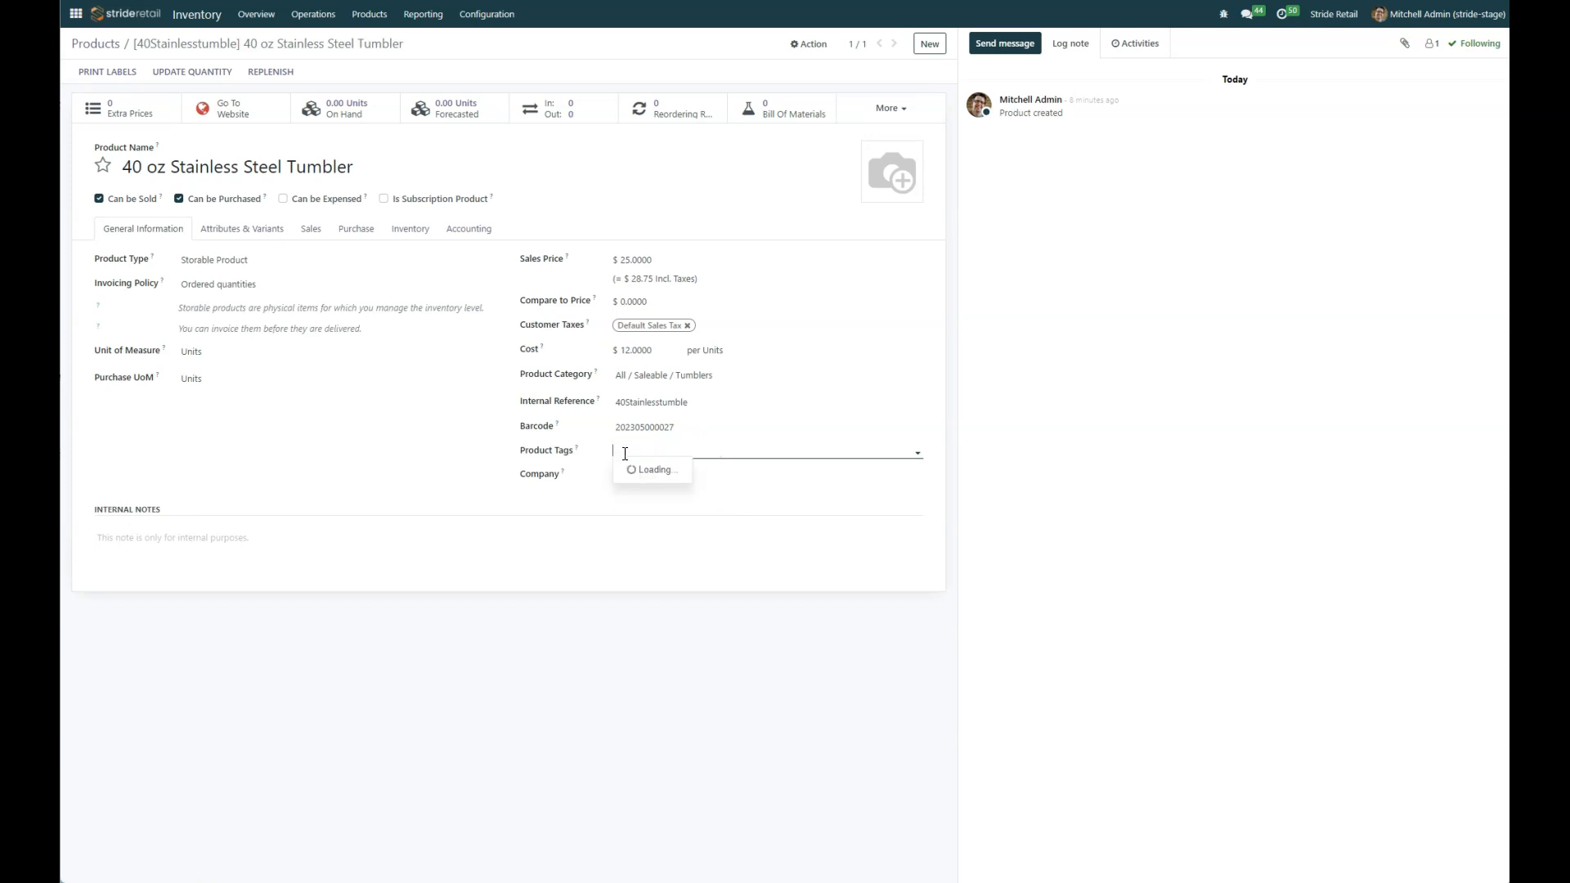
pyautogui.click(393, 470)
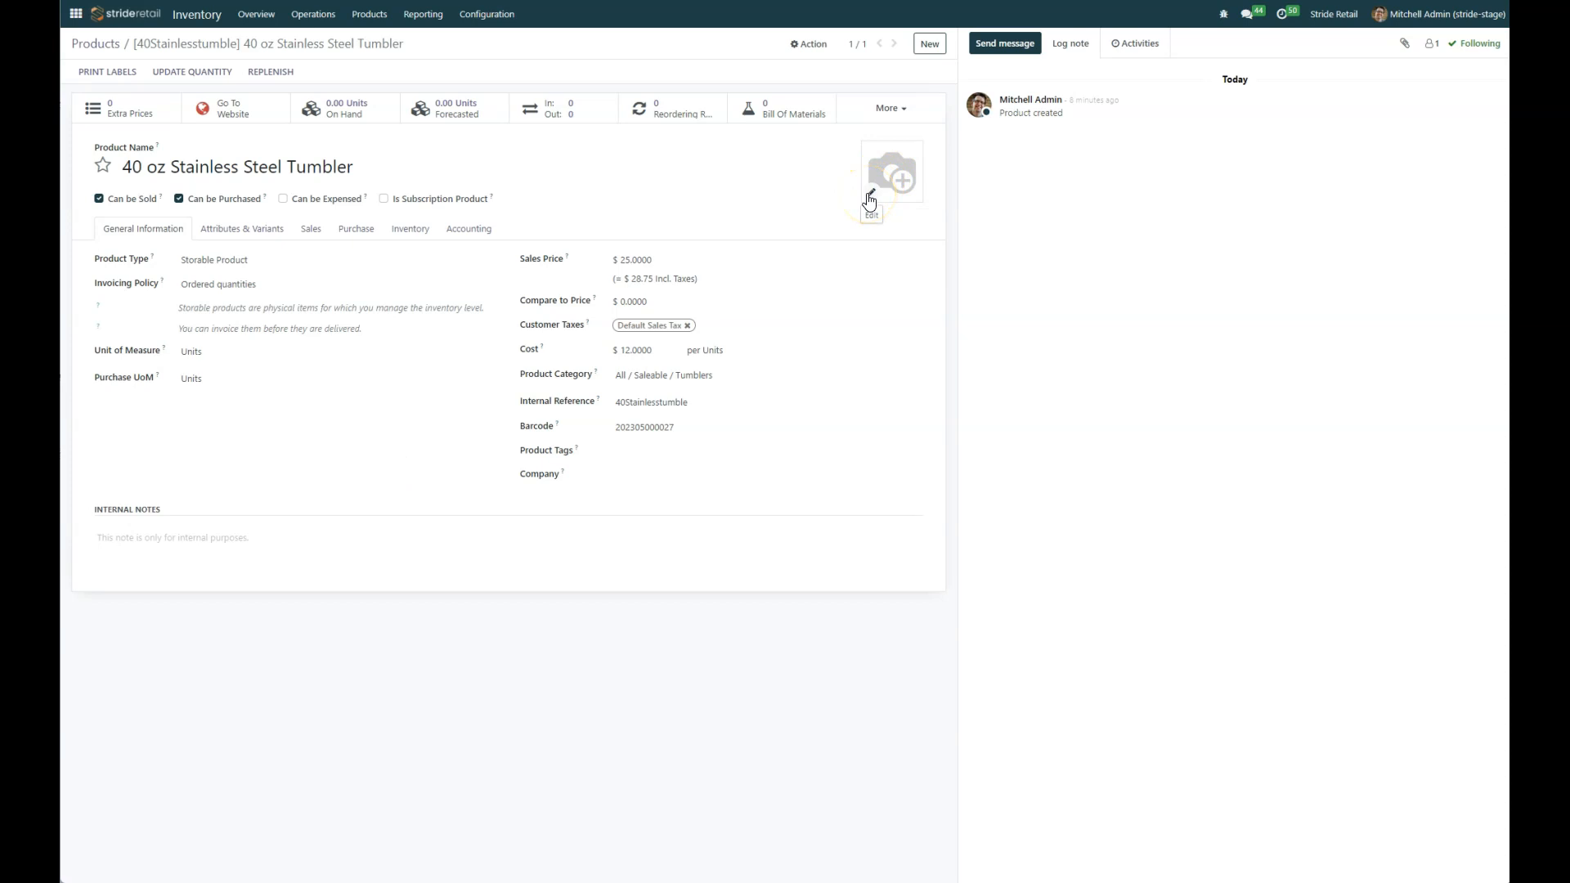
# Step: Upload a tumbler photo as the product's main image
pyautogui.click(869, 202)
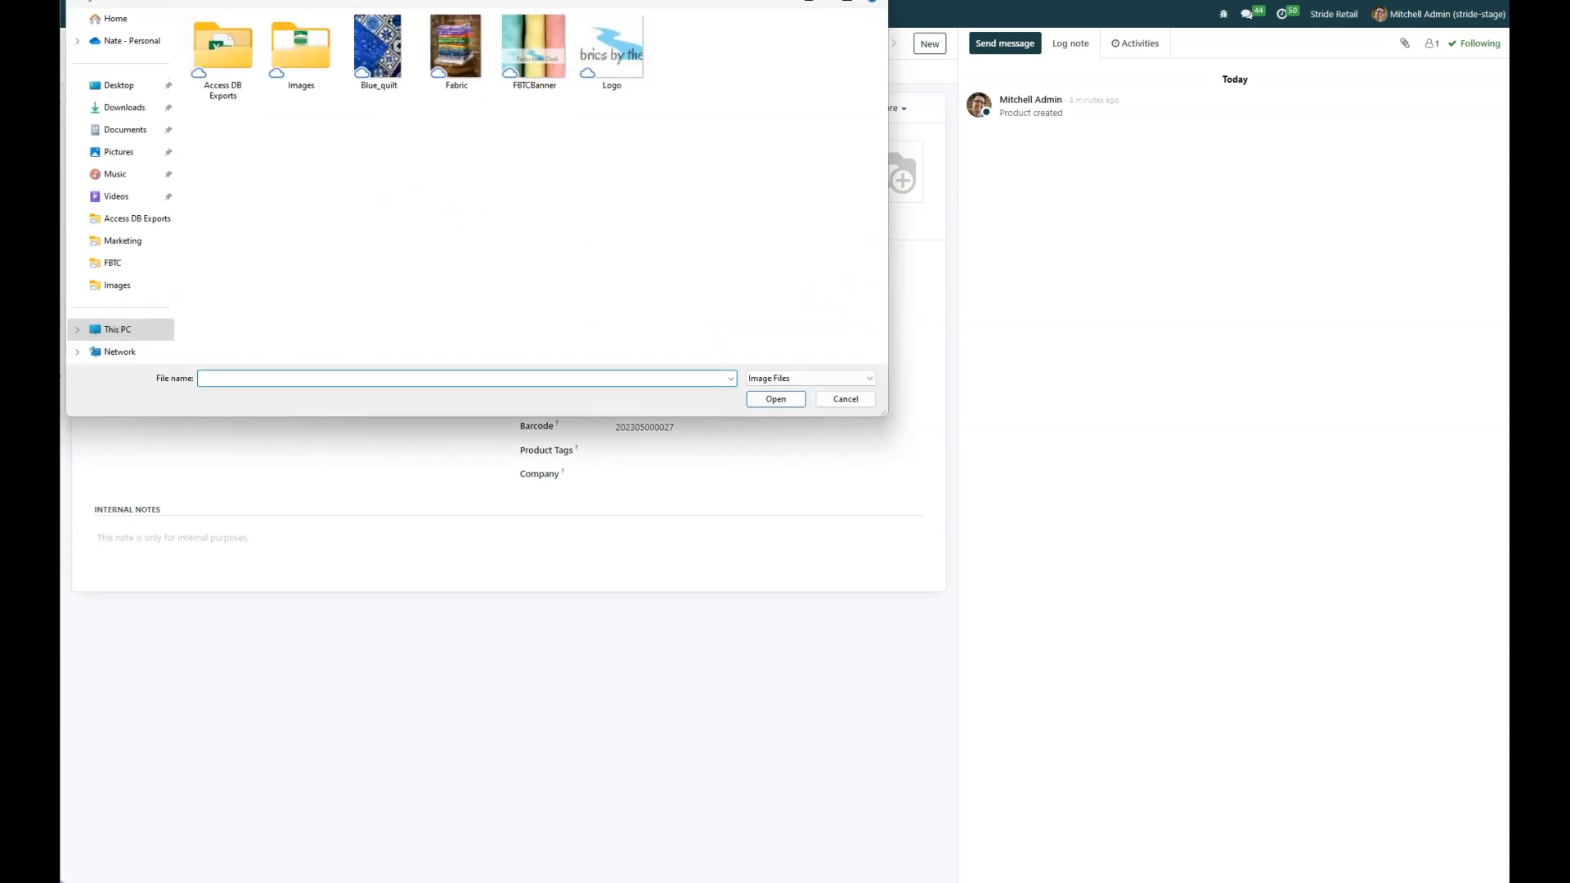
pyautogui.moveTo(592, 0); pyautogui.dragTo(1569, 63)
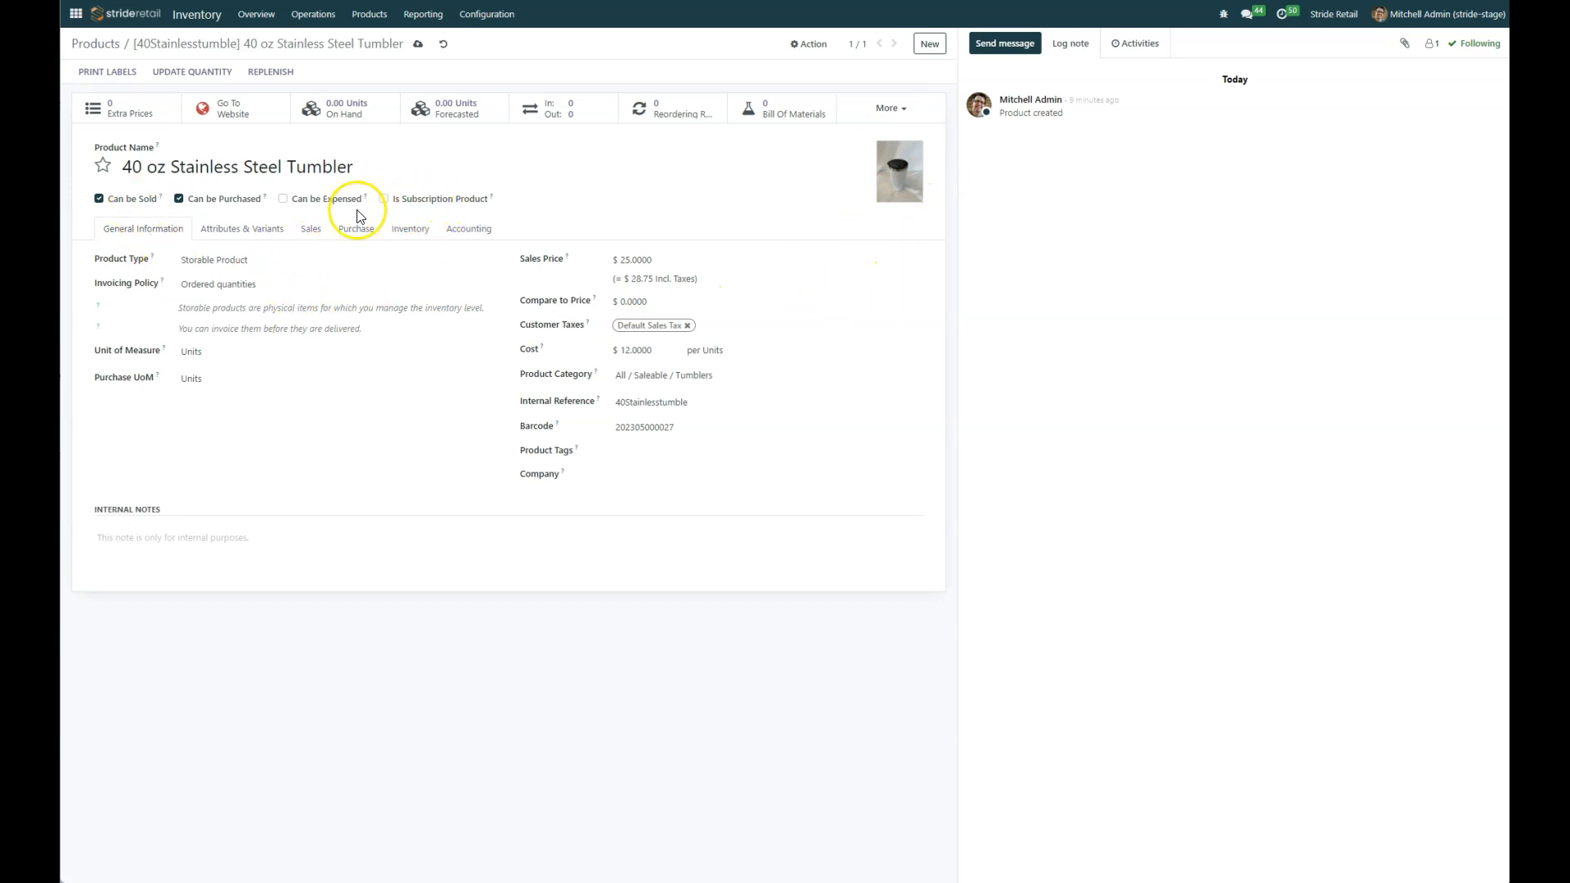
# Step: Add an extra product media image with a tumbler photo from the product's sales settings and save it
pyautogui.click(310, 240)
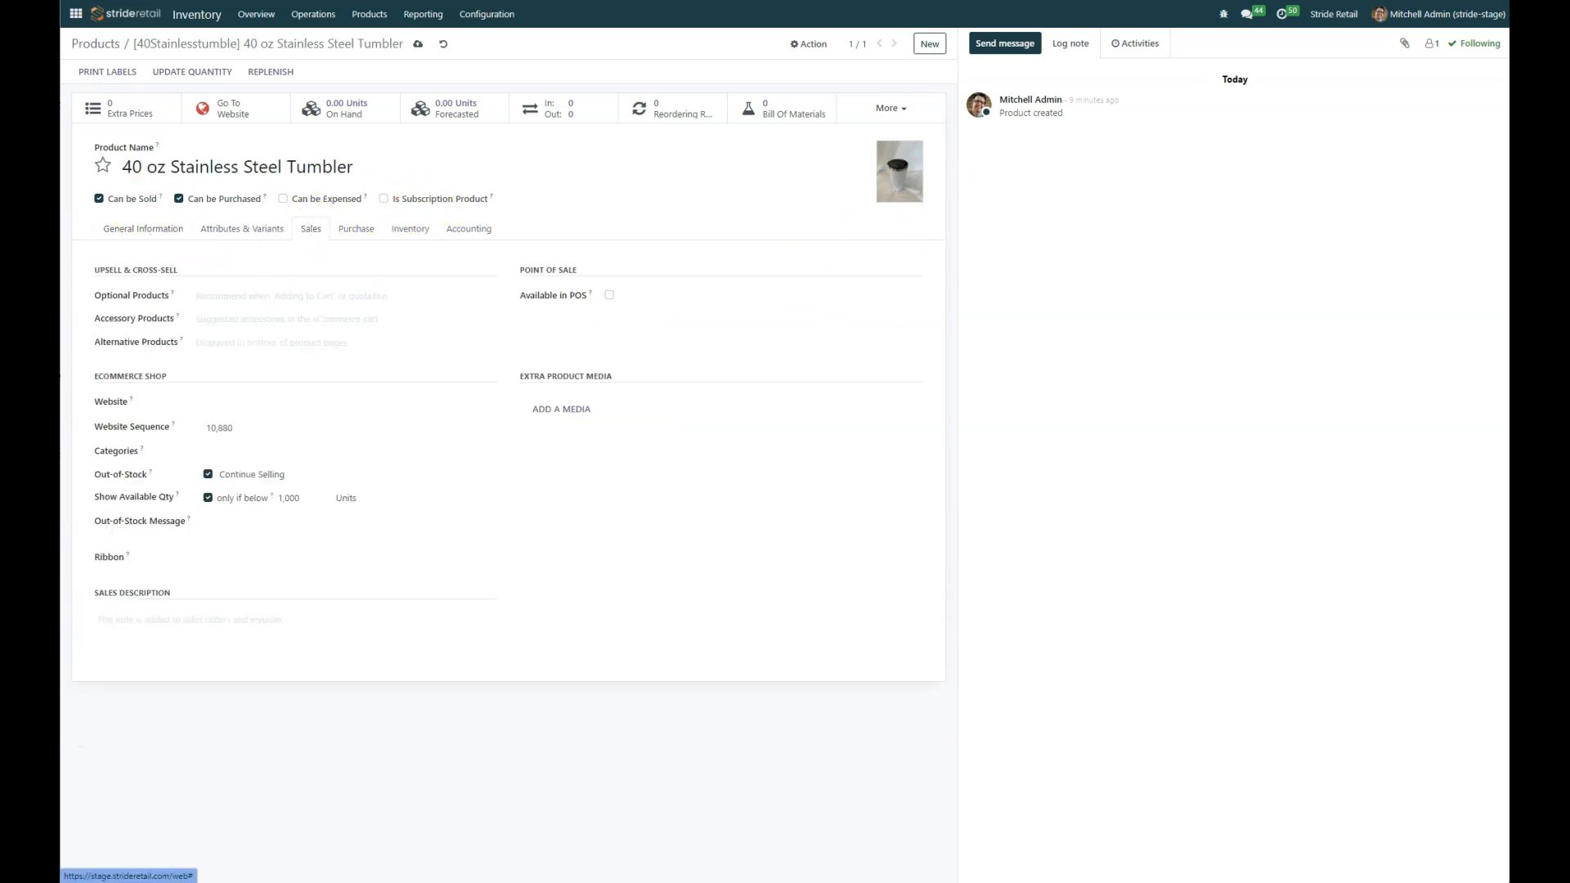
pyautogui.click(555, 415)
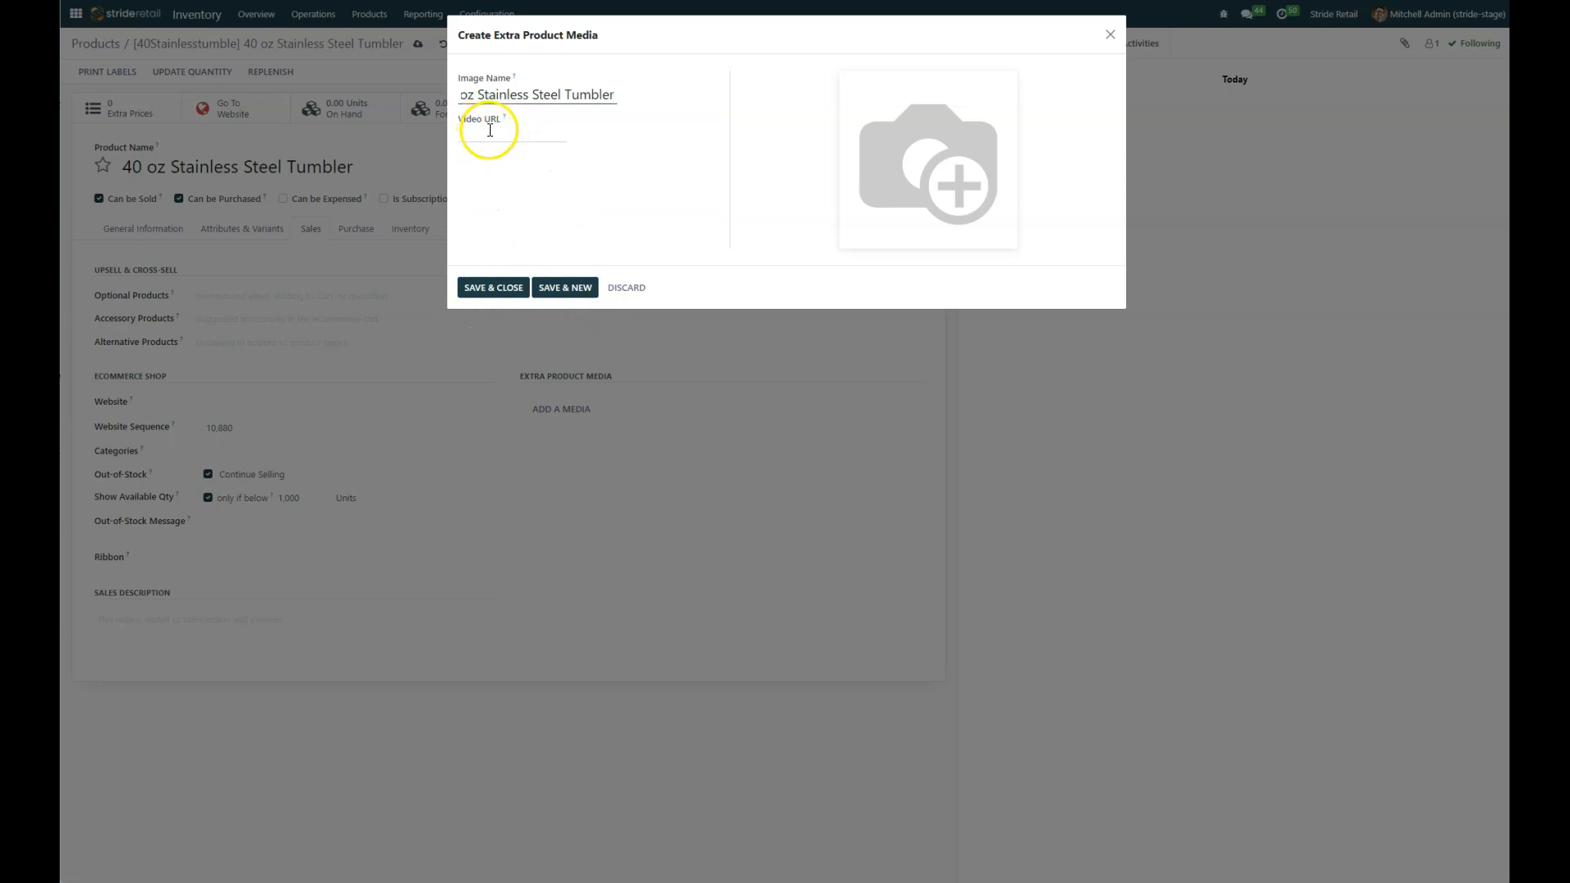
pyautogui.click(941, 137)
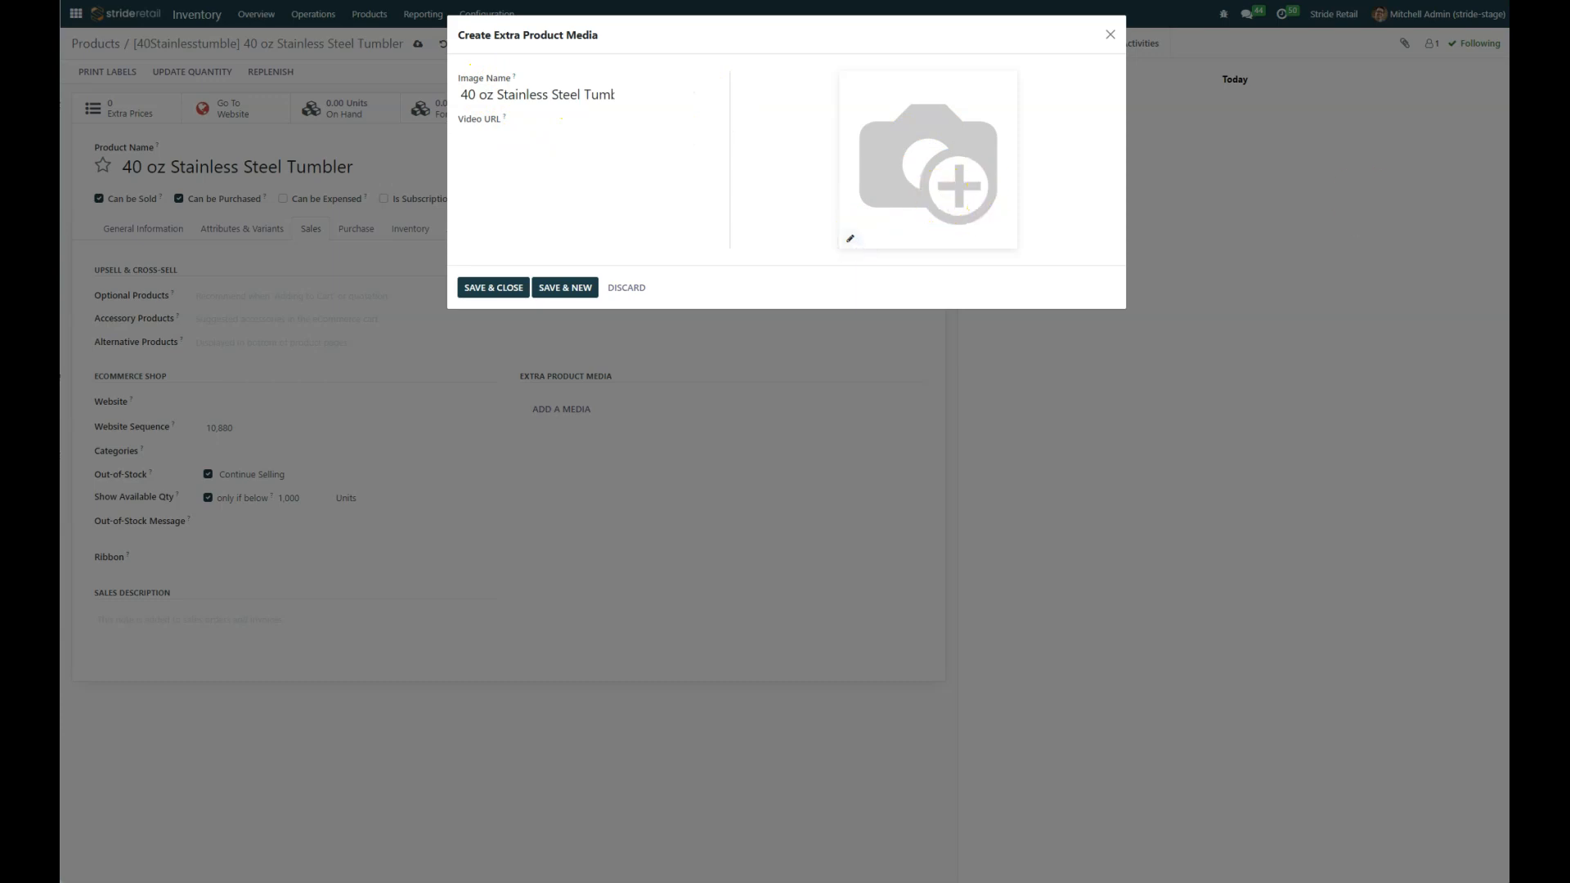
pyautogui.click(1171, 456)
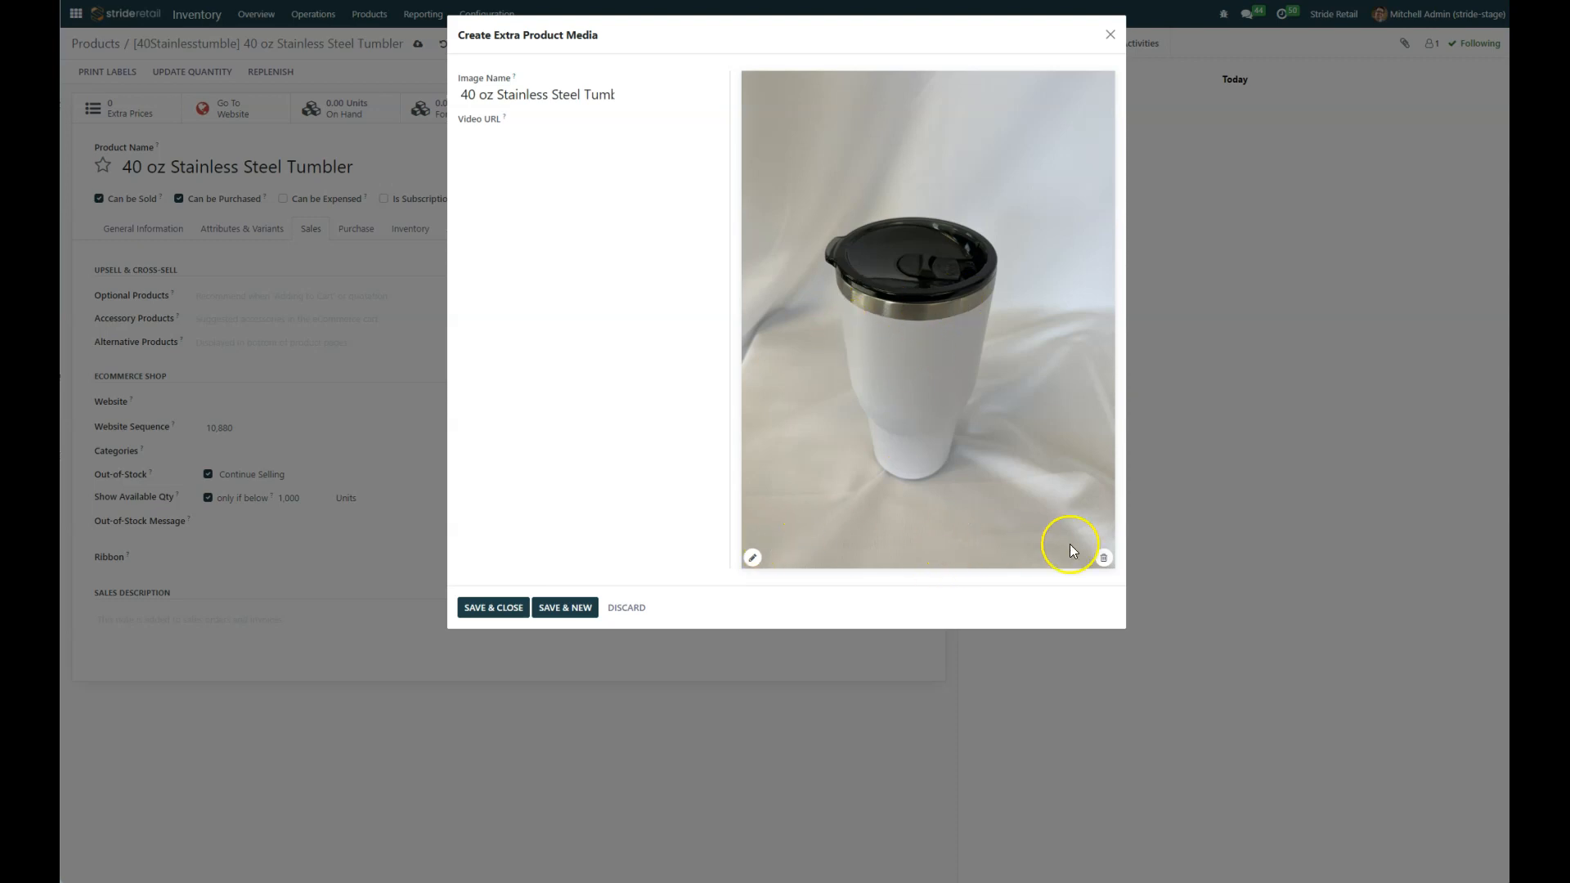
pyautogui.click(1103, 557)
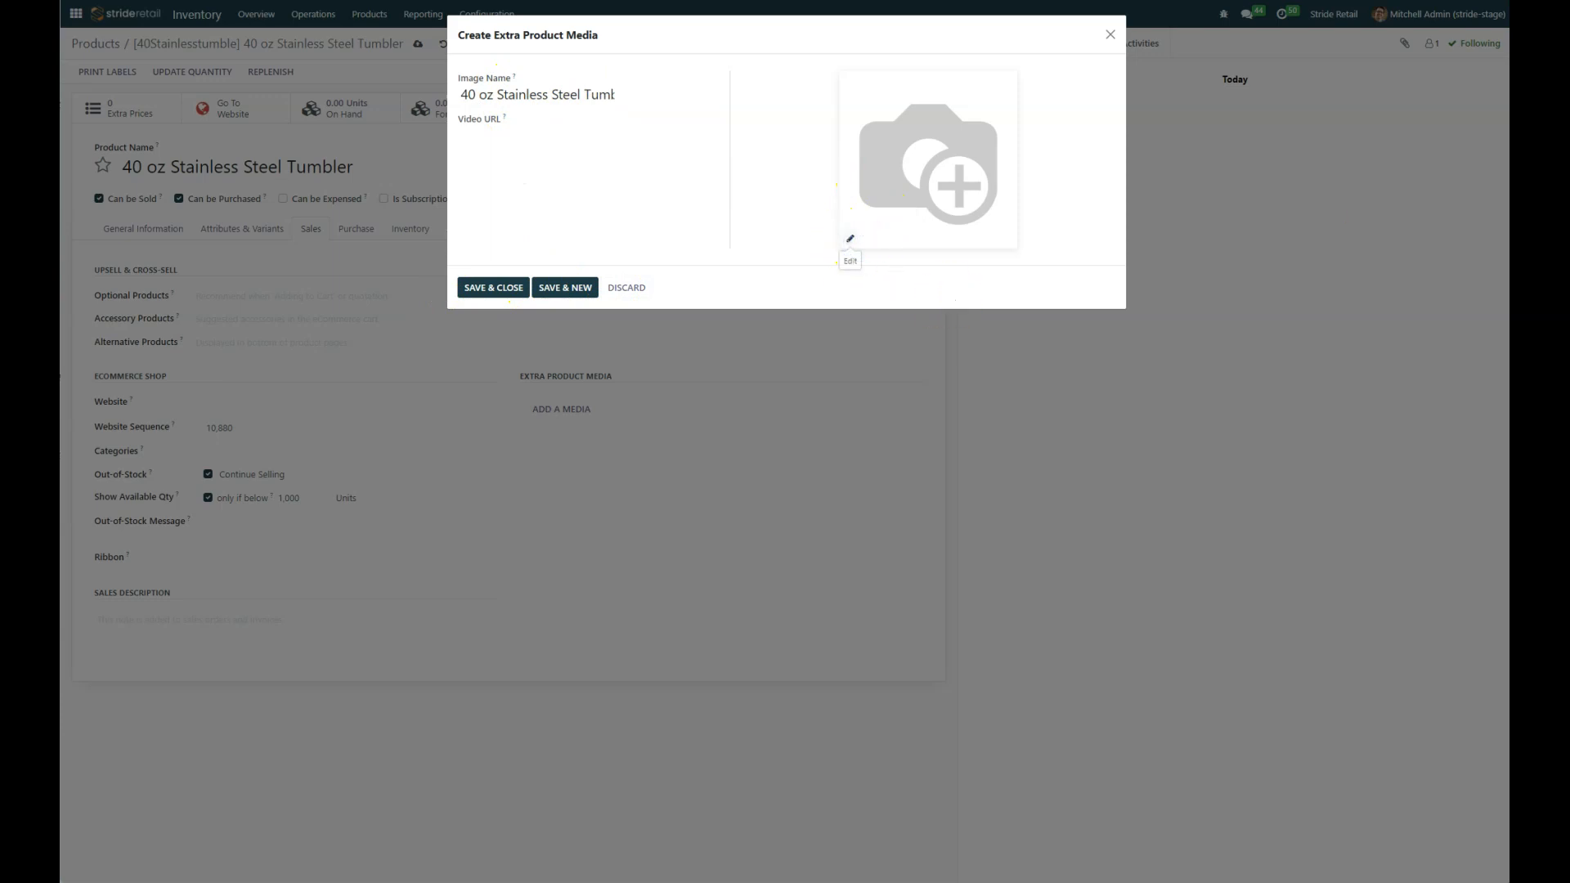
pyautogui.click(851, 238)
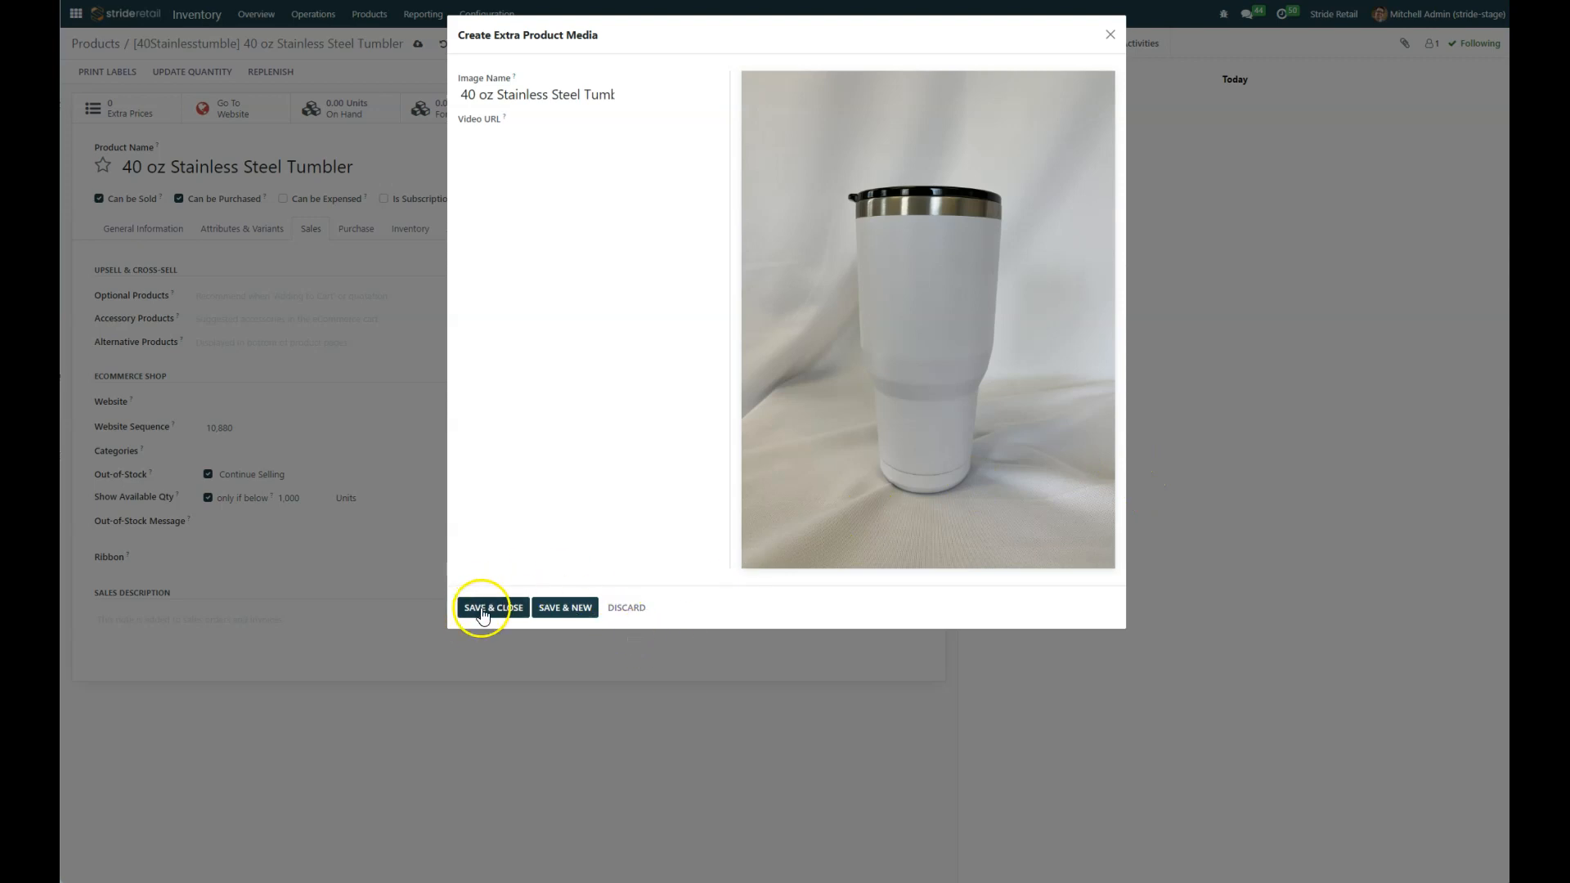
pyautogui.click(479, 612)
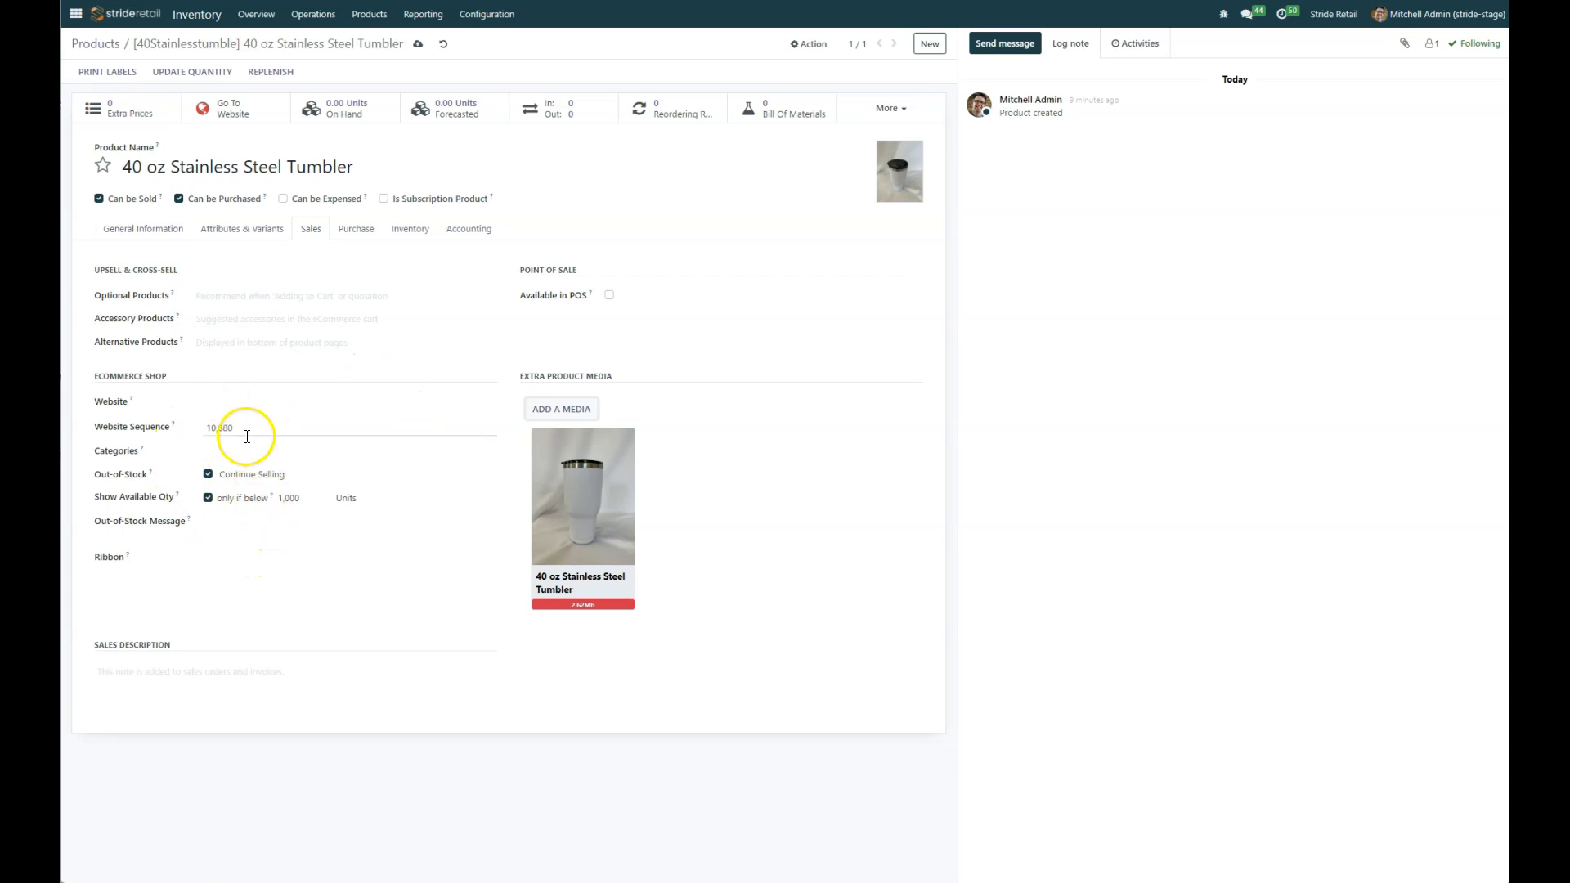
# Step: Make the product available in the point of sale
pyautogui.click(609, 294)
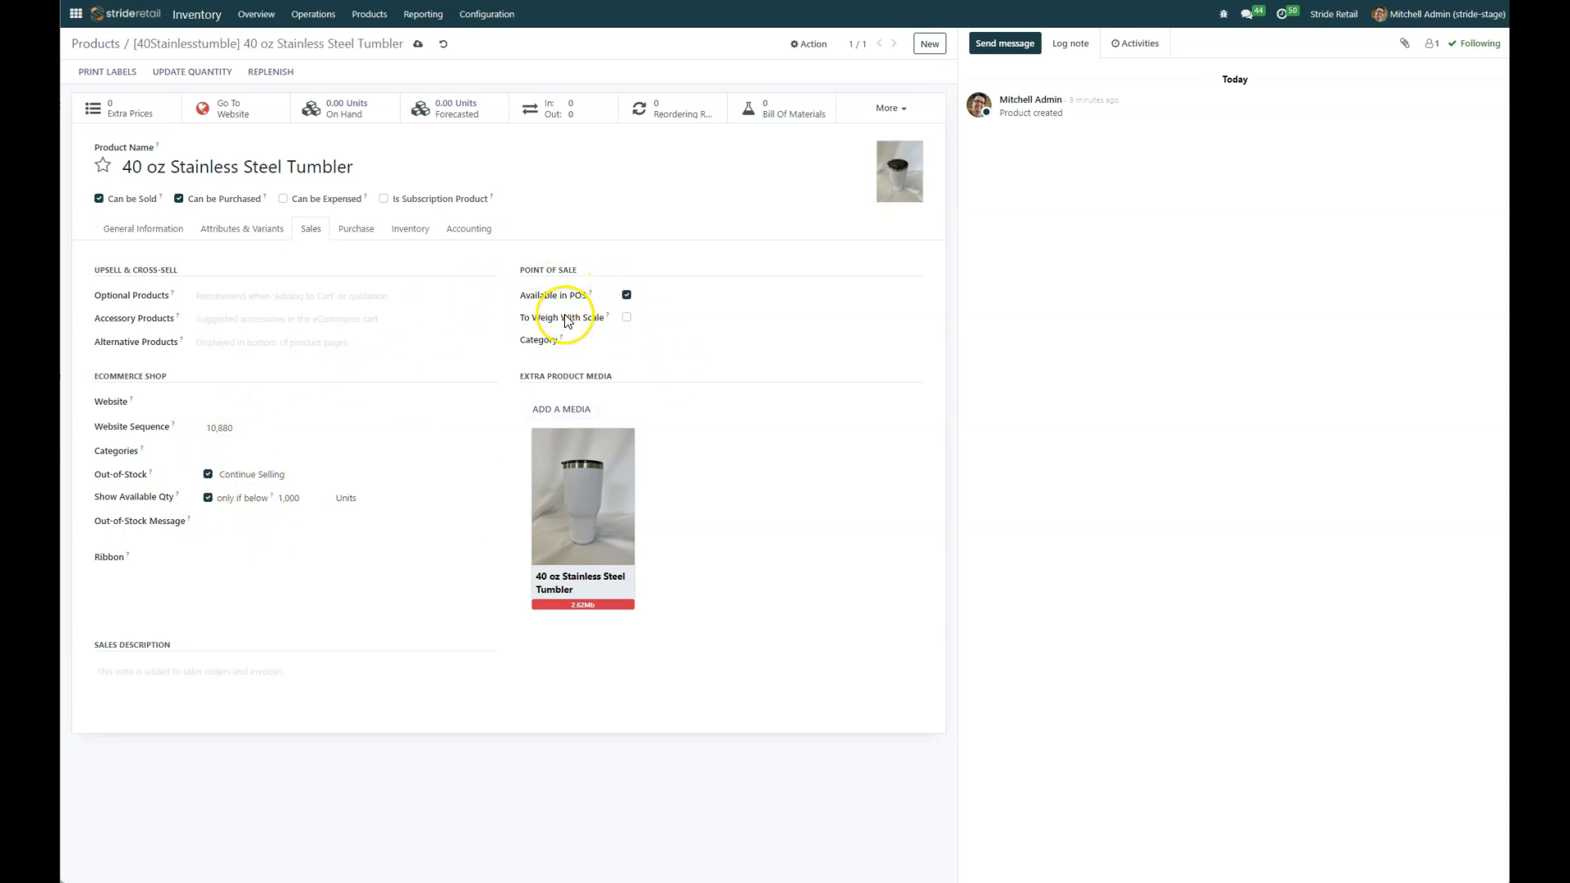
pyautogui.click(643, 341)
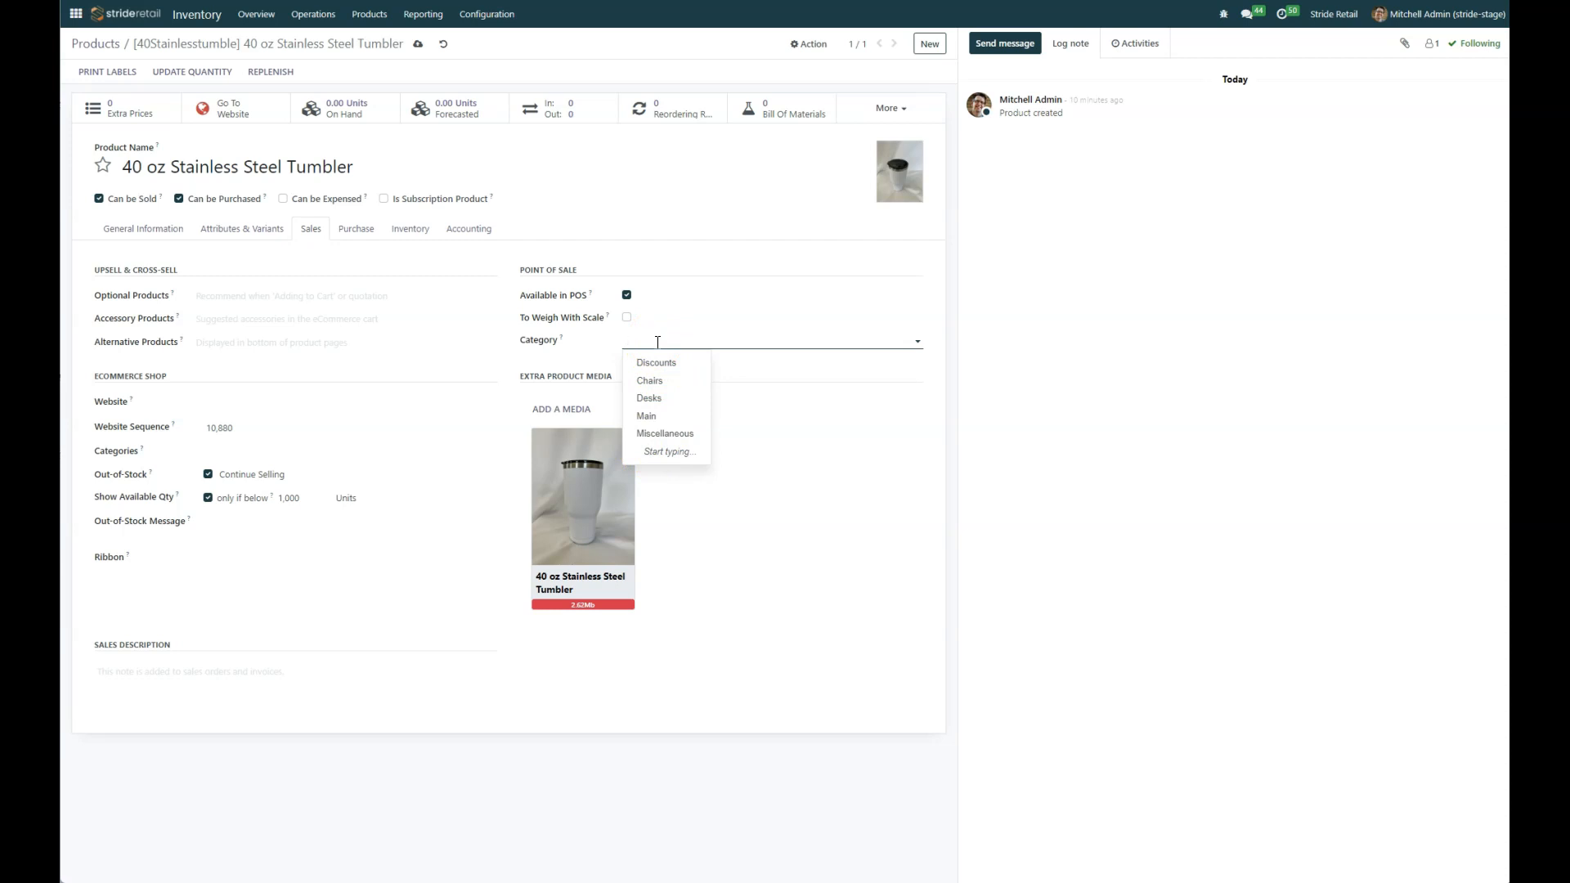
pyautogui.click(685, 334)
# Step: Create a new eCommerce category named Tumblers and assign it to the product's website categories
pyautogui.click(228, 452)
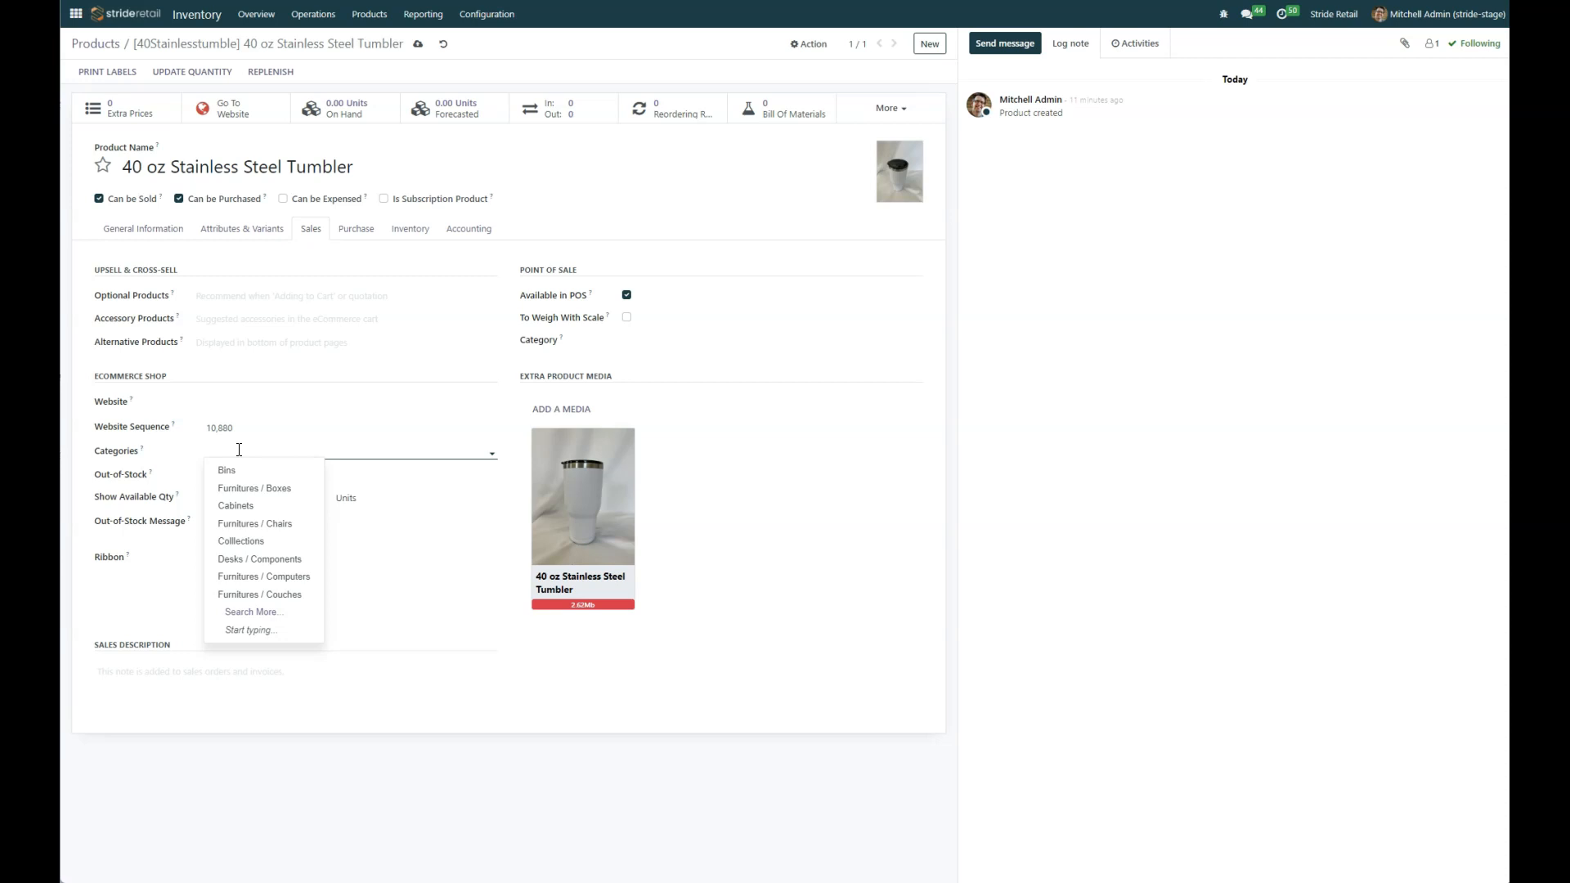
pyautogui.click(290, 454)
pyautogui.click(252, 613)
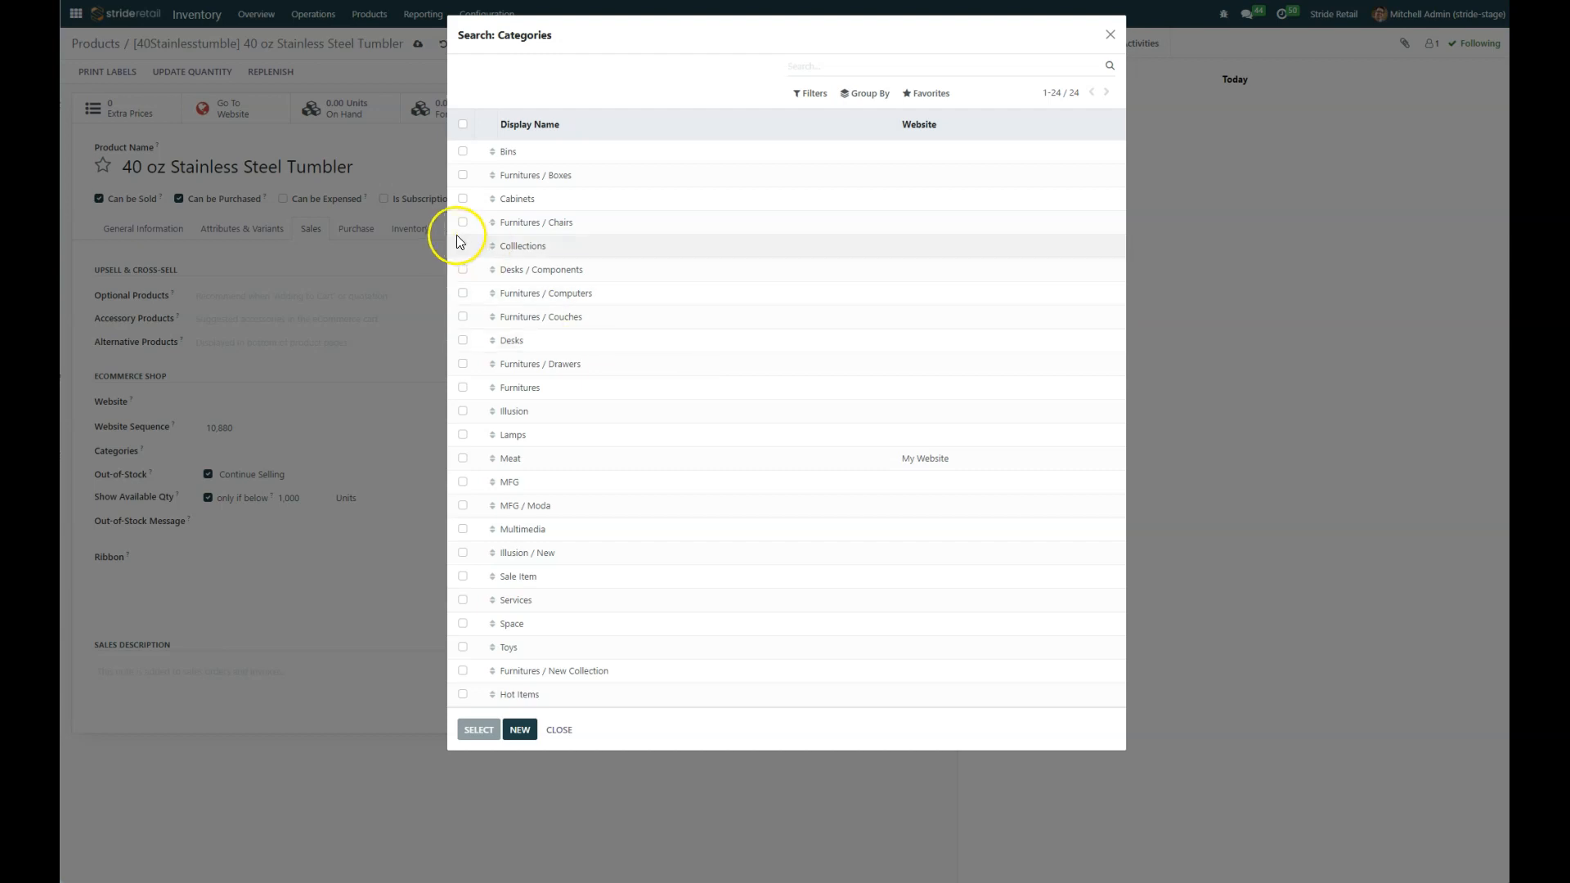
pyautogui.click(541, 726)
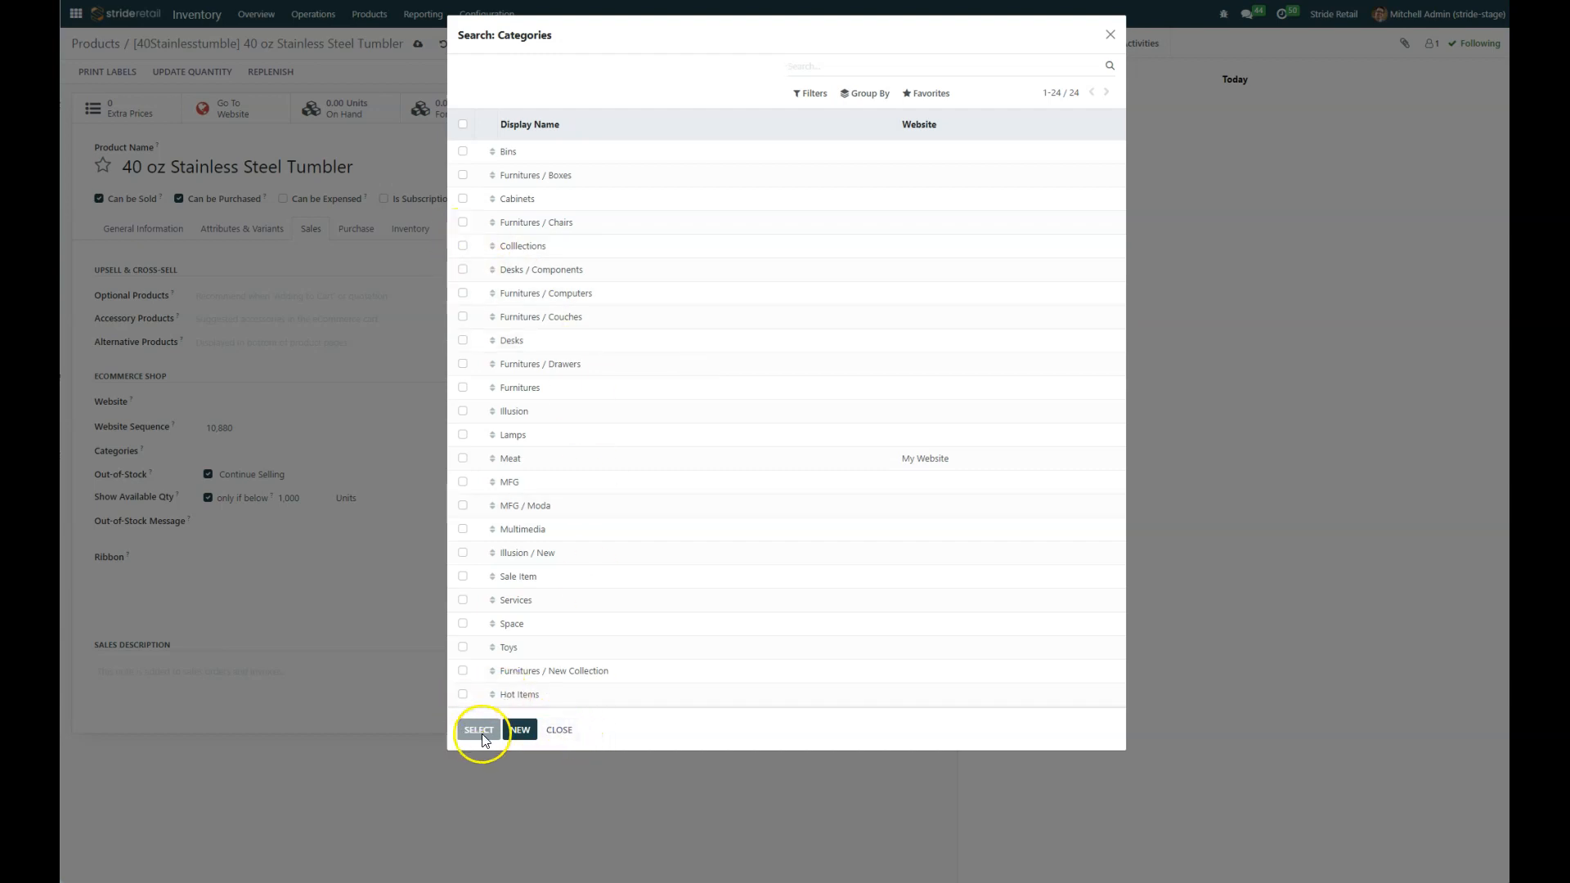
pyautogui.click(520, 729)
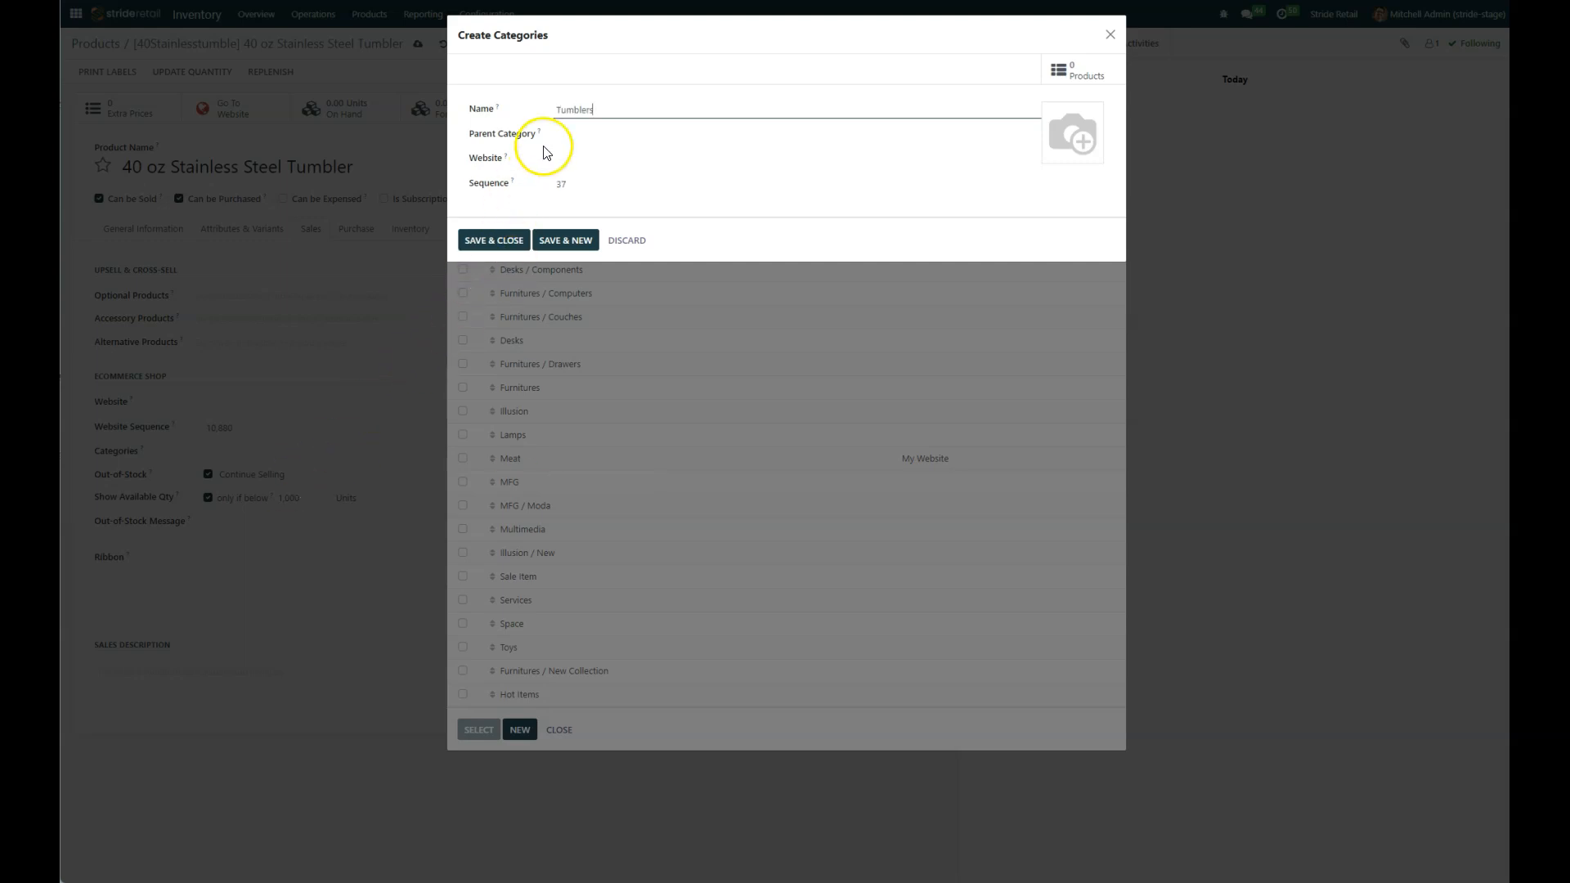
pyautogui.click(489, 240)
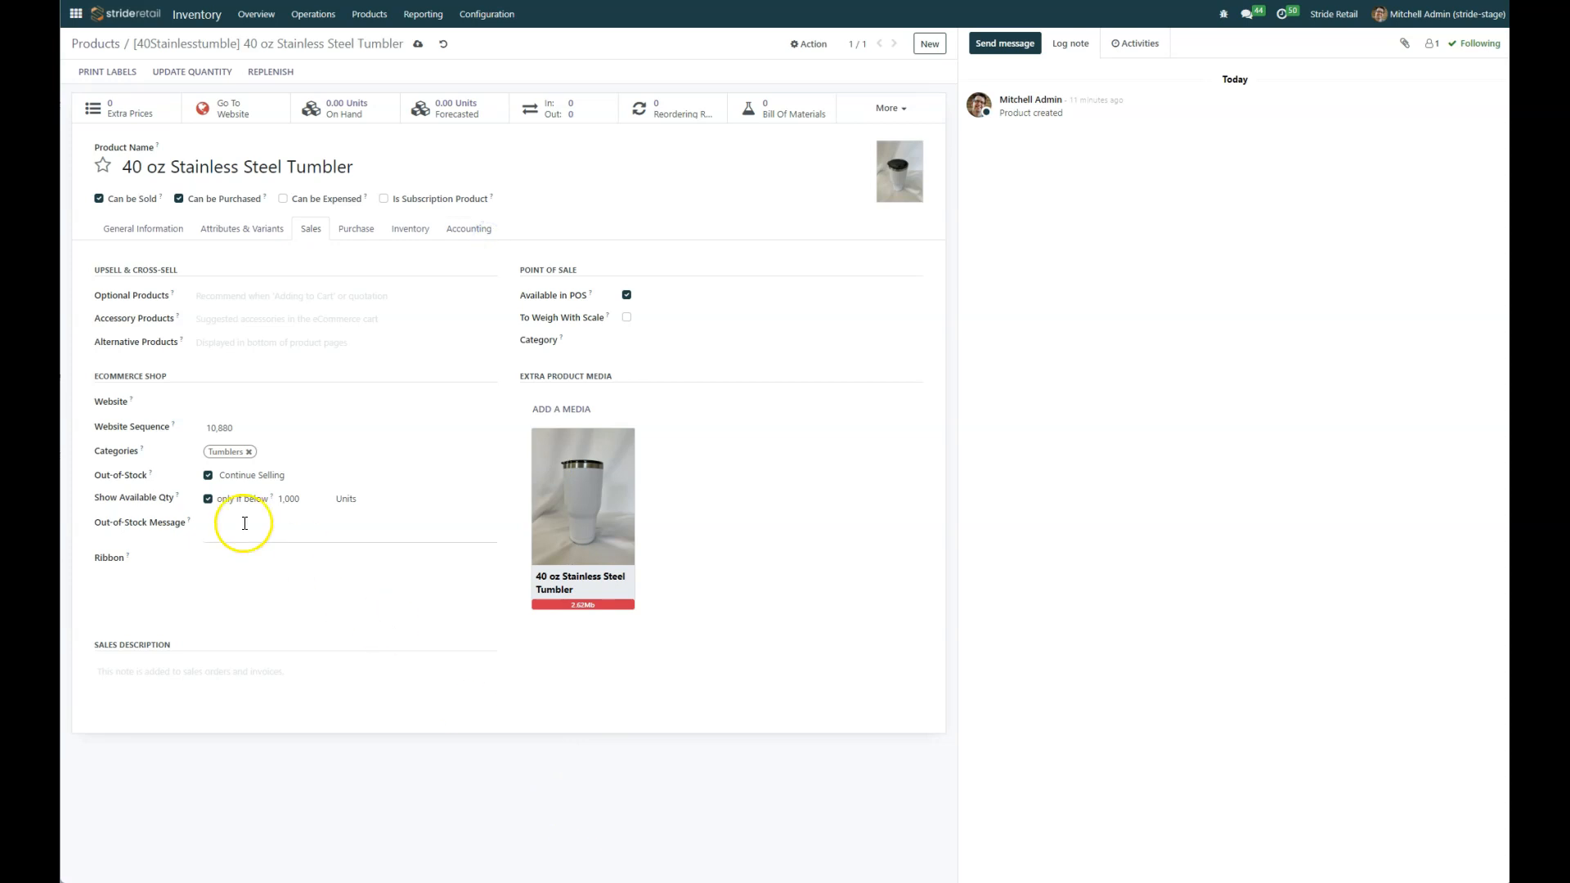
pyautogui.click(232, 402)
pyautogui.click(233, 400)
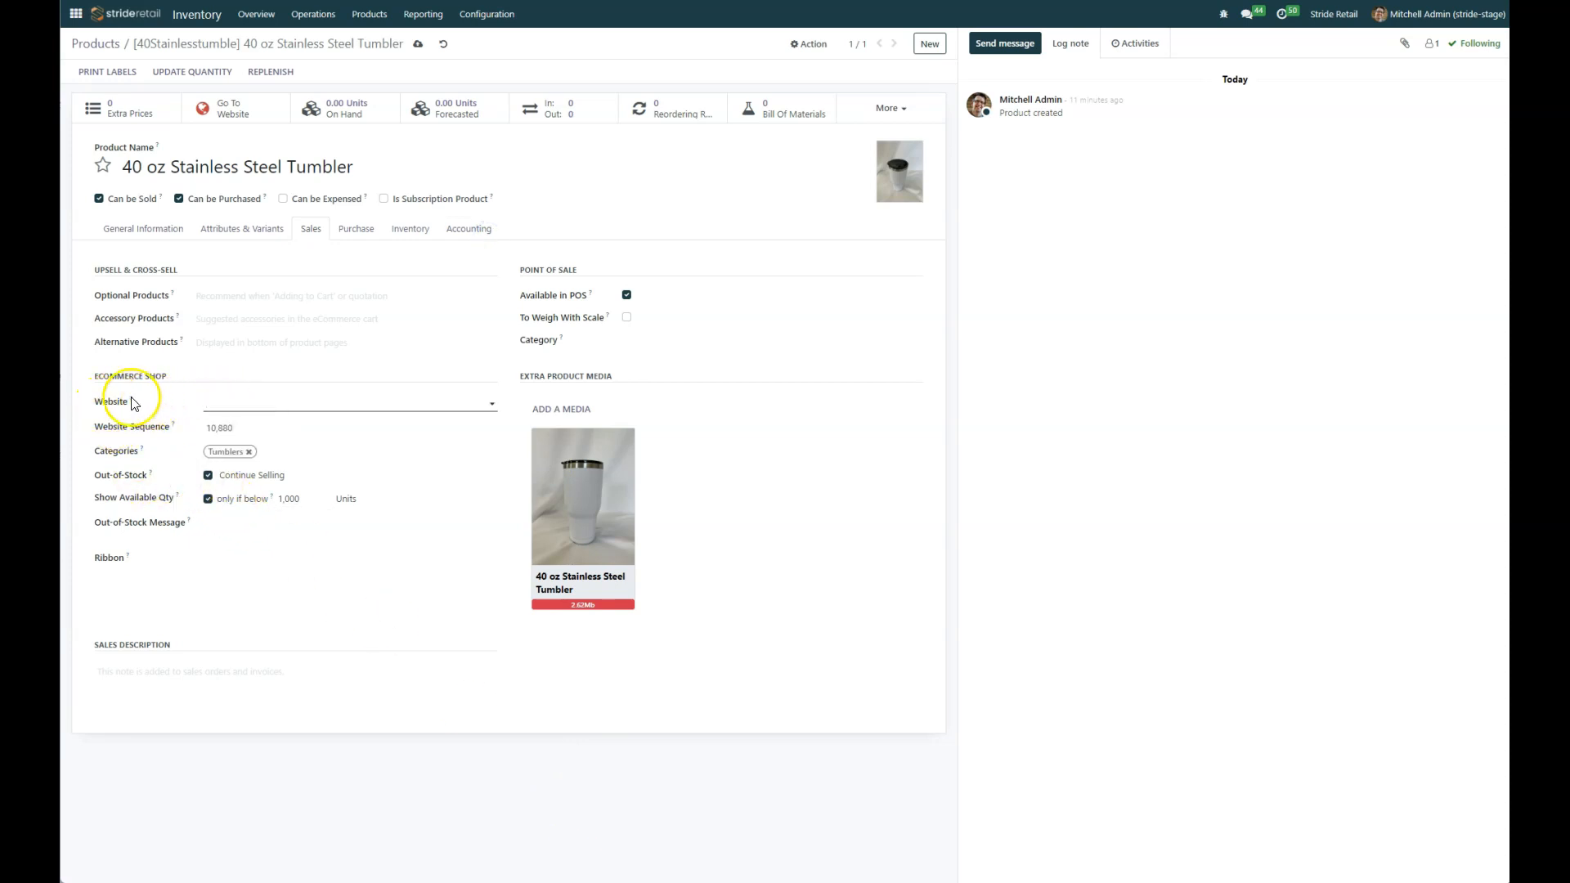
pyautogui.moveTo(132, 405)
pyautogui.click(263, 402)
pyautogui.click(261, 399)
pyautogui.click(150, 234)
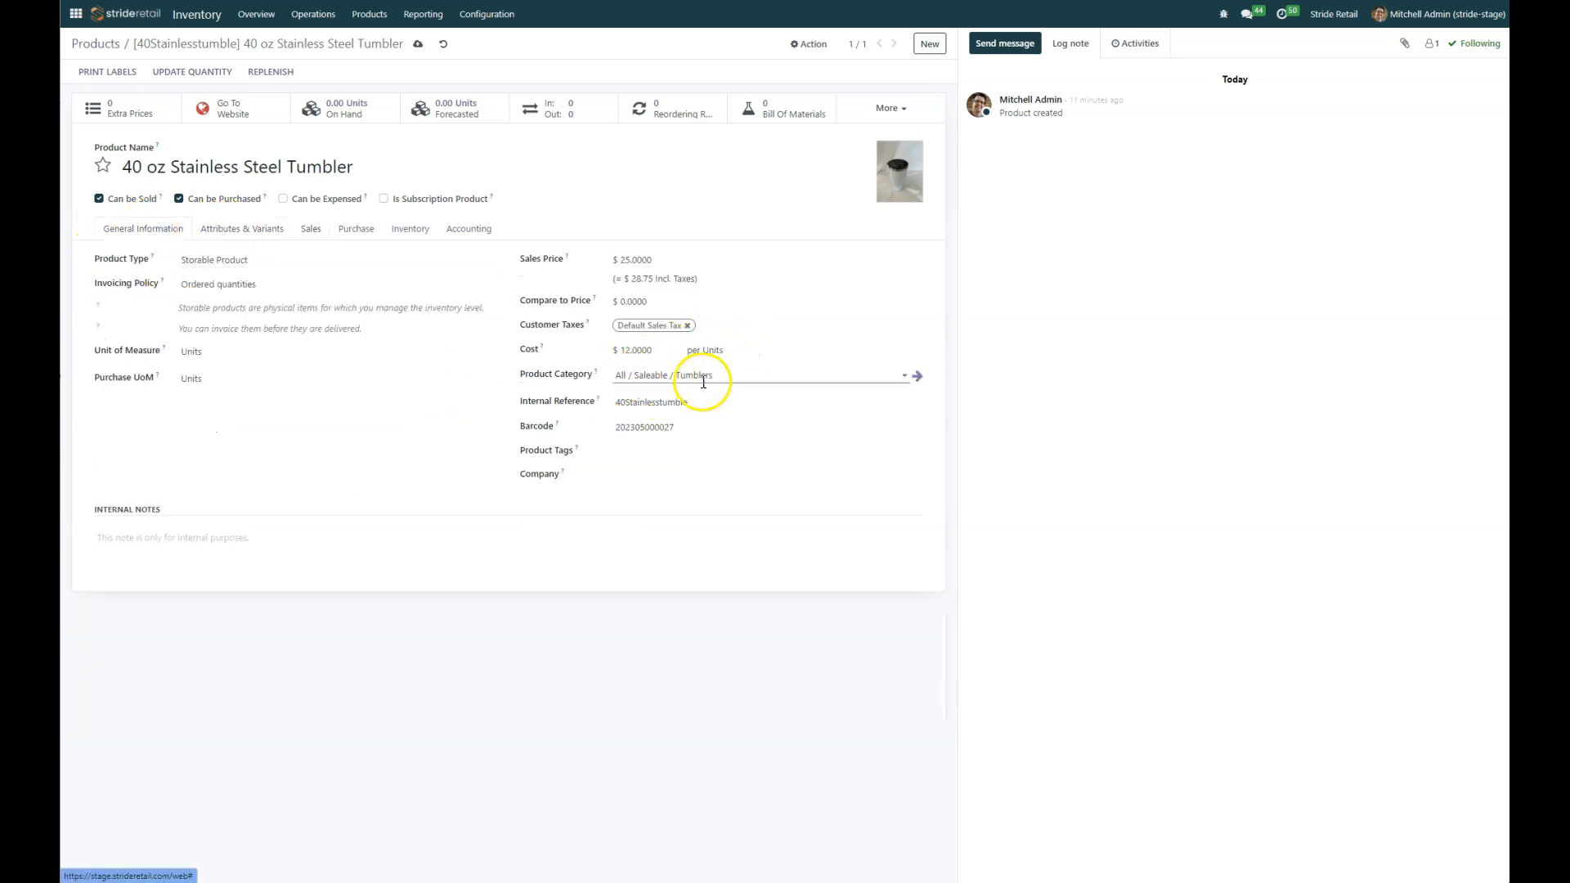